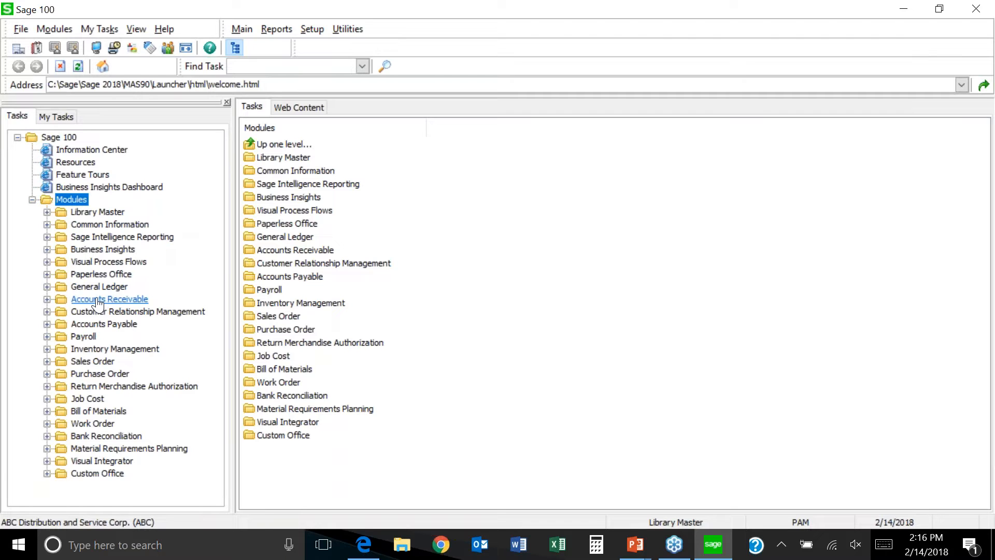
# Step: Open Accounts Receivable Customer Maintenance, keep the 2/14/2018 accounting date, and advance to American Business Futures
pyautogui.click(112, 304)
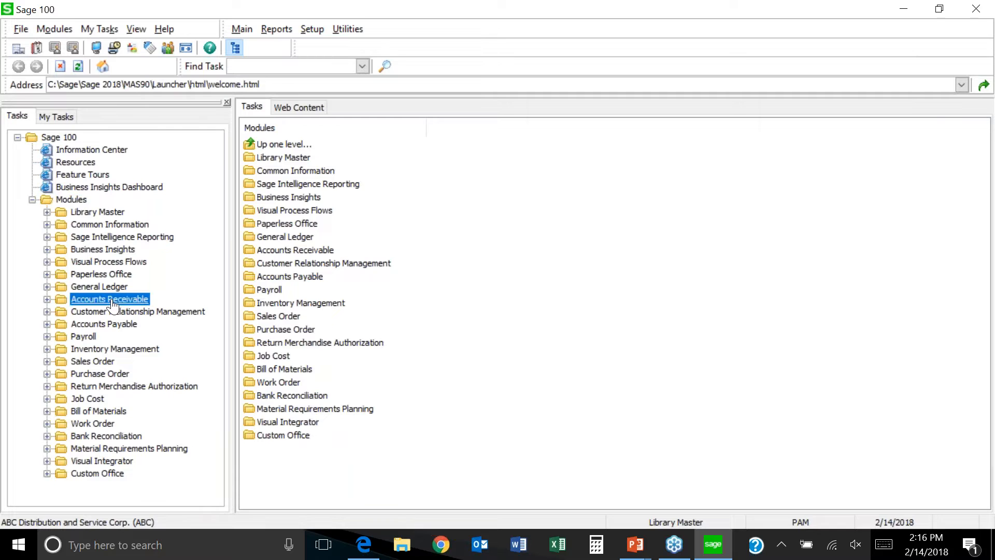
pyautogui.click(94, 314)
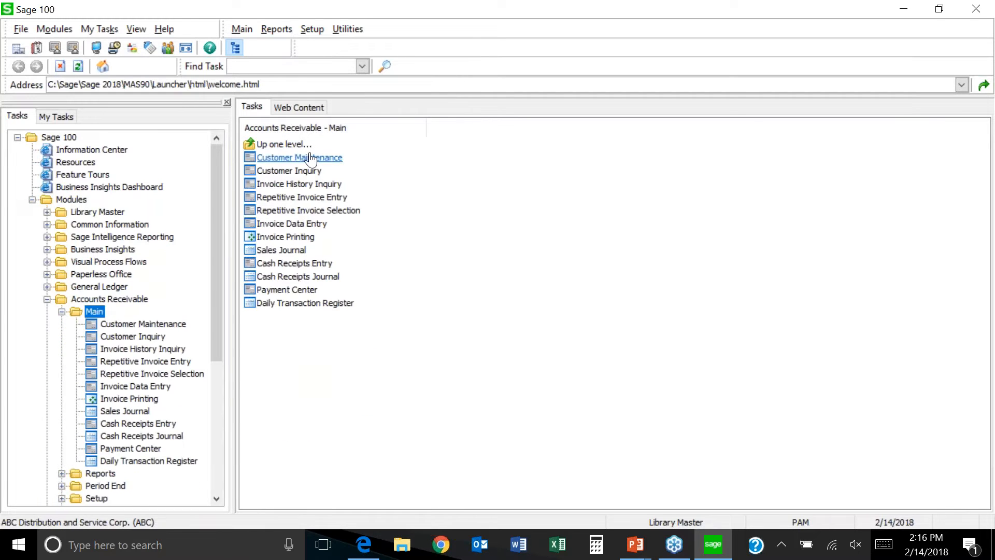
pyautogui.click(311, 158)
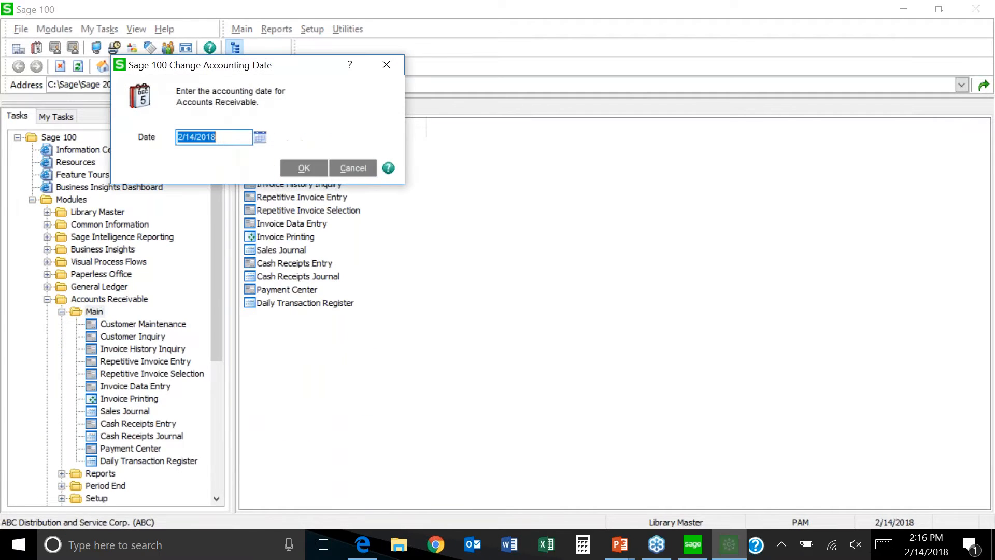
pyautogui.click(305, 169)
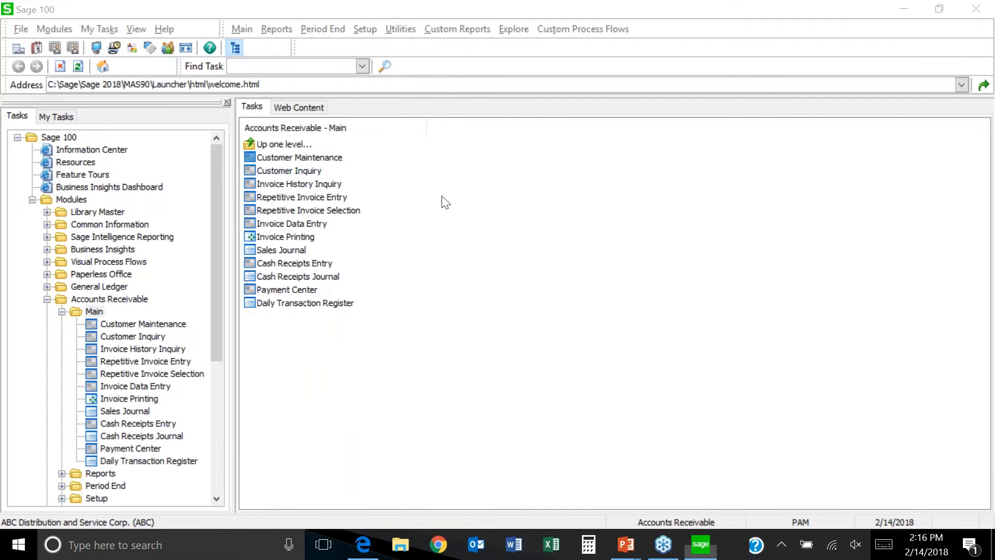
pyautogui.click(510, 117)
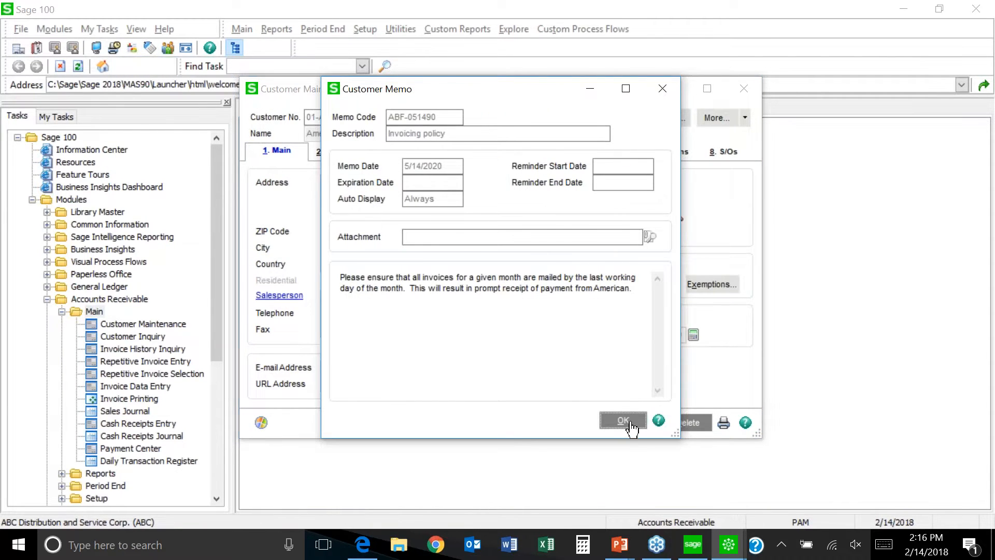
# Step: Dismiss the 'Invoicing policy' memo and list all memos for American Business Futures
pyautogui.click(631, 423)
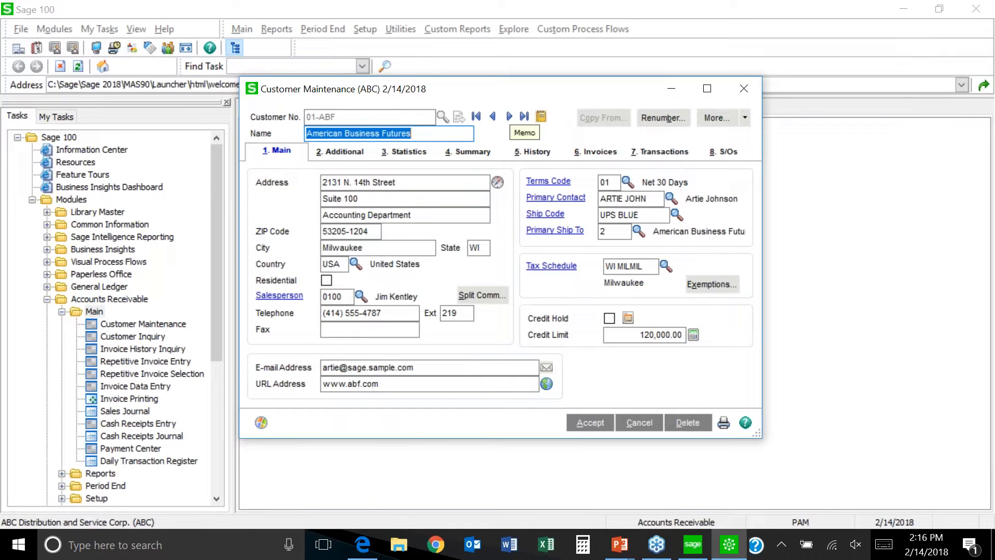
pyautogui.click(541, 117)
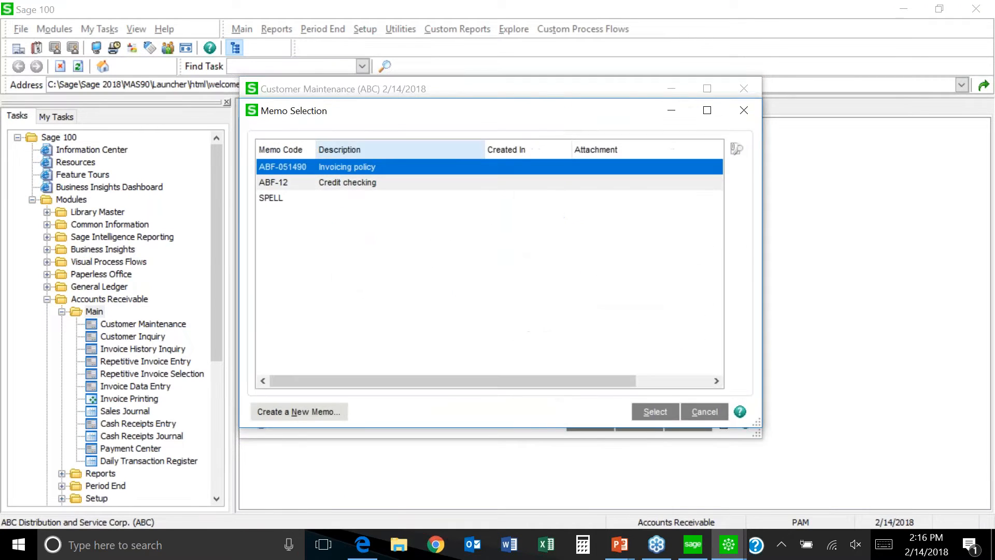
# Step: Open the SPELL memo and bring up spelling suggestions for 'seei' in its text
pyautogui.doubleClick(278, 198)
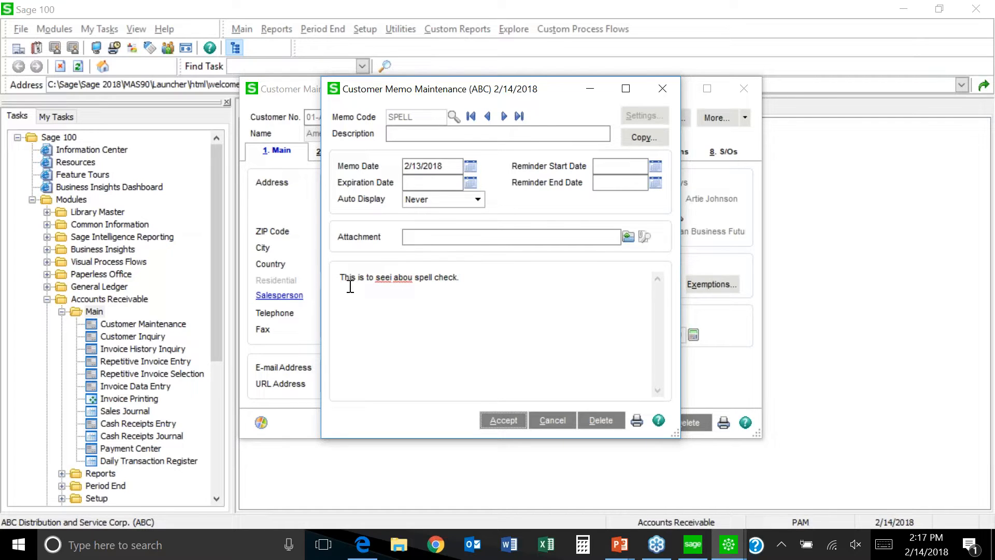
pyautogui.rightClick(382, 278)
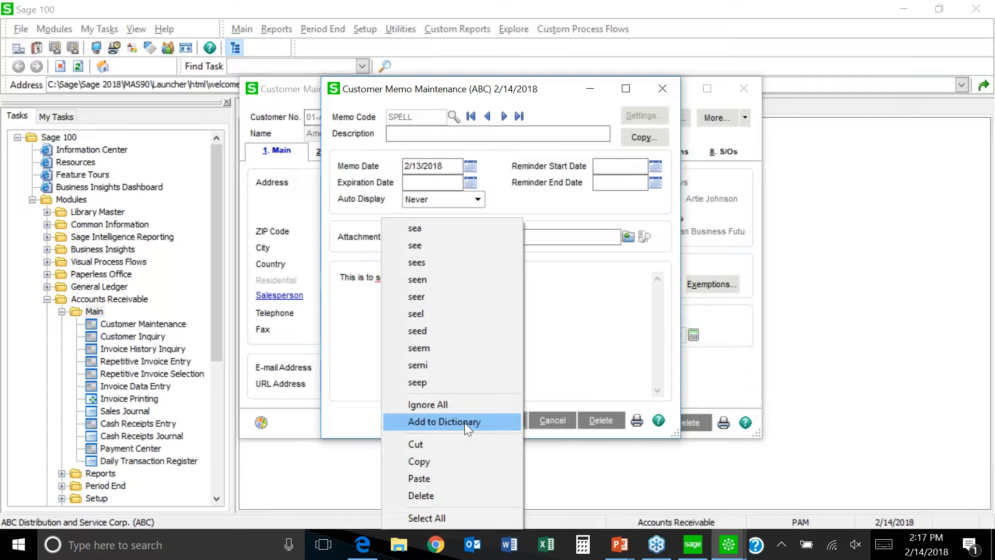
# Step: Dismiss the spelling suggestions without correcting 'seei' and close the SPELL memo
pyautogui.click(565, 373)
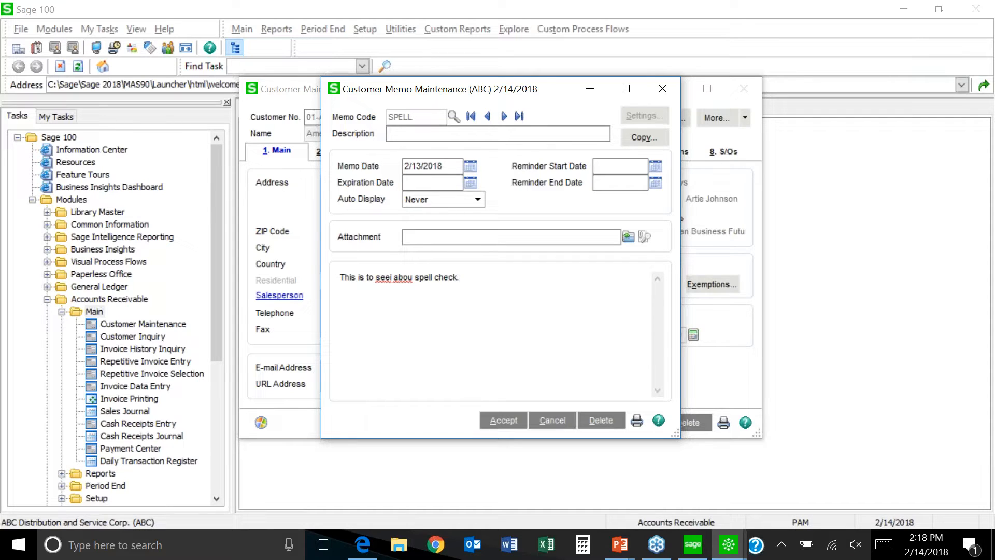
pyautogui.click(663, 89)
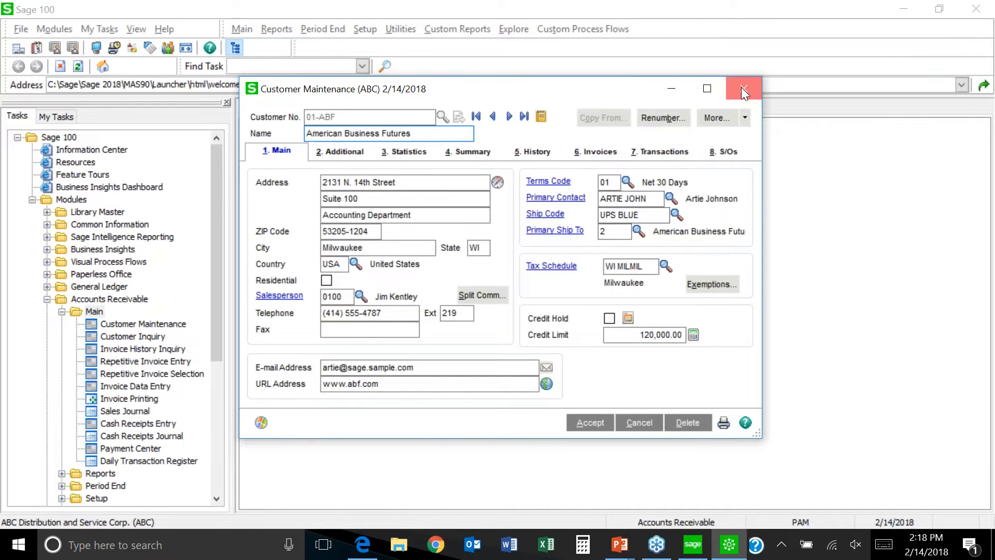
# Step: Close Customer Maintenance and open the Master Console with Ctrl+F9
pyautogui.click(97, 49)
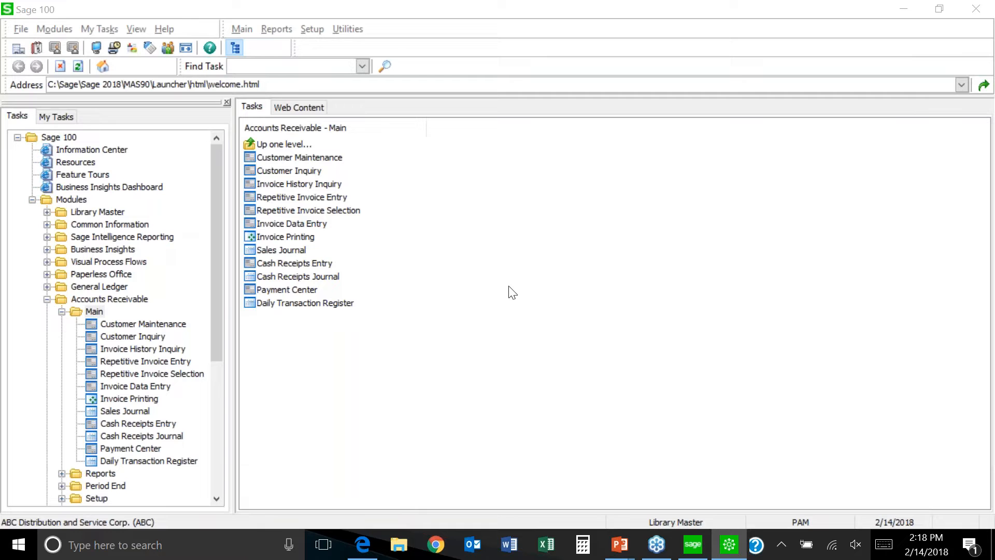
pyautogui.hotkey('ctrl', 'F9')
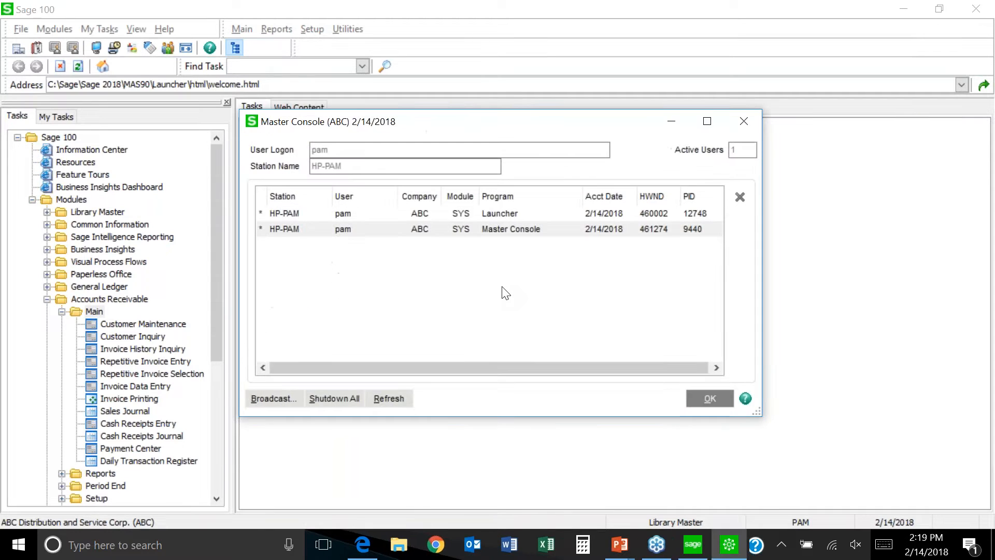
# Step: Start a broadcast message, cancel it unsent, and close the Master Console
pyautogui.click(268, 400)
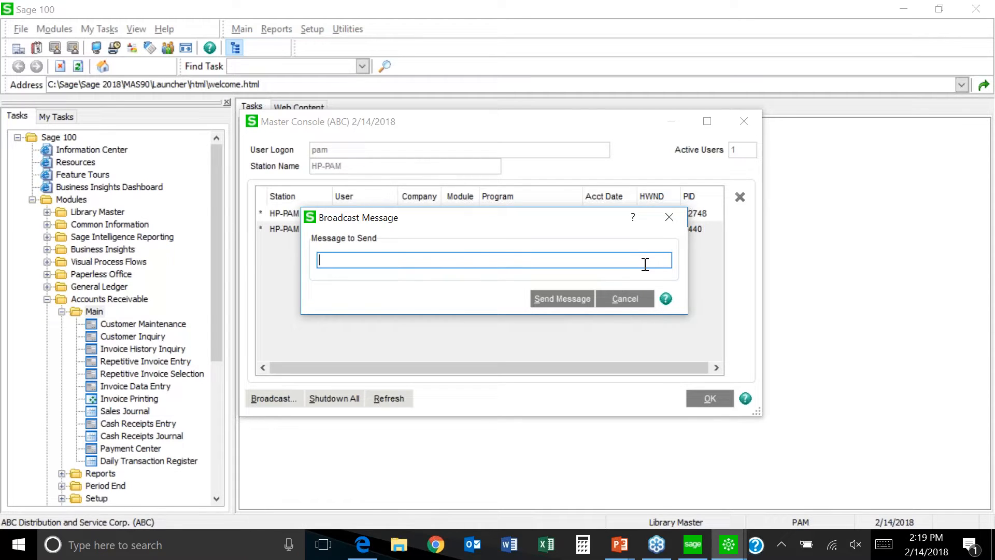
pyautogui.click(630, 299)
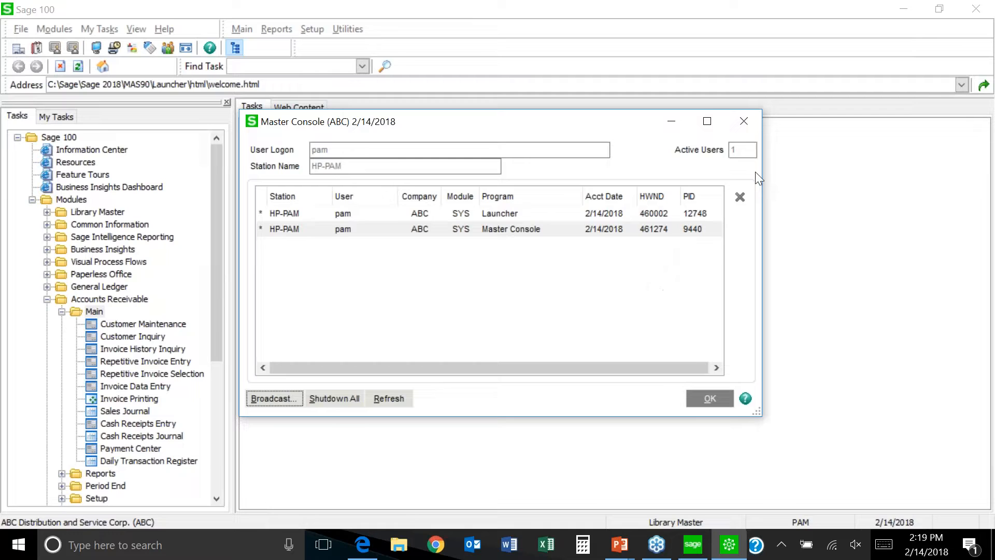
pyautogui.click(743, 123)
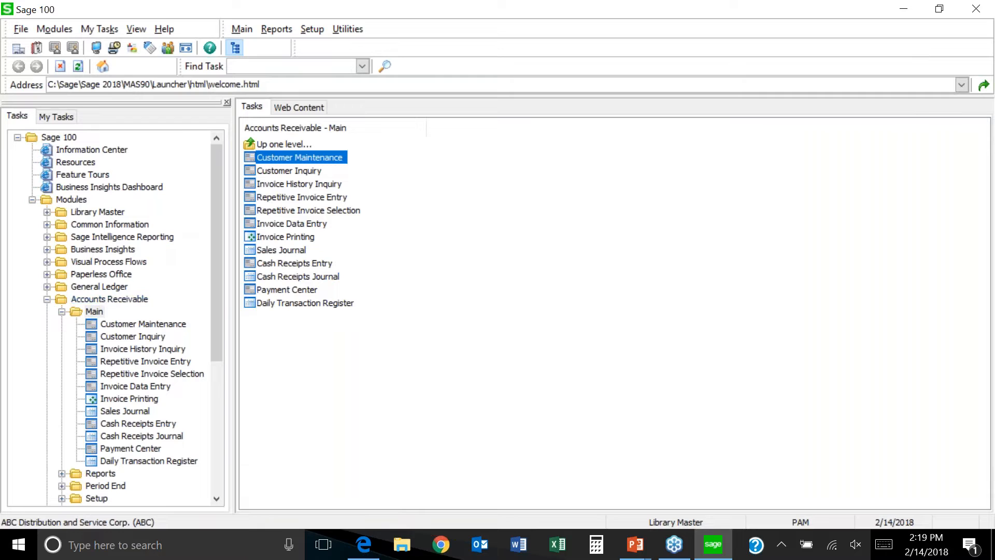
# Step: Collapse Accounts Receivable and open the Inventory Management Setup task list
pyautogui.click(47, 299)
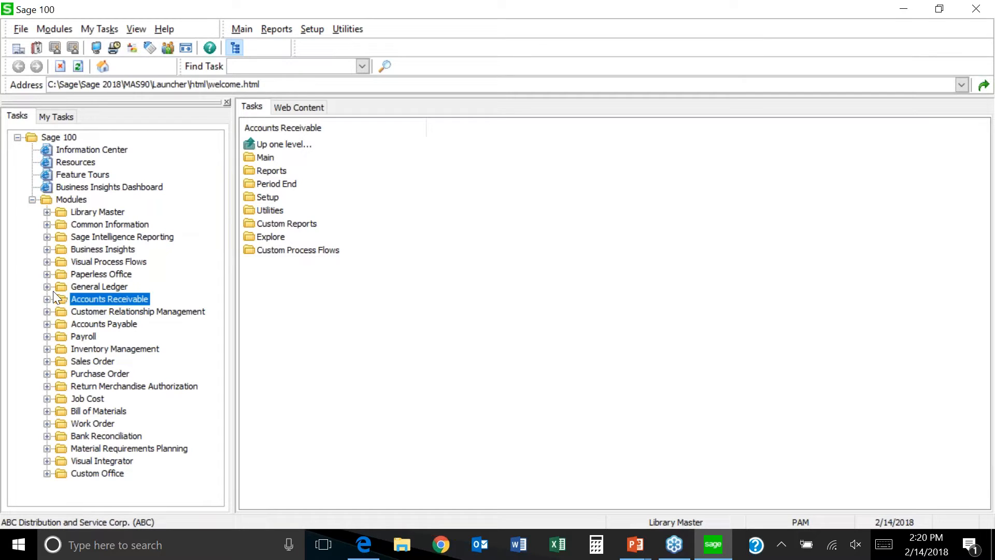
pyautogui.doubleClick(102, 356)
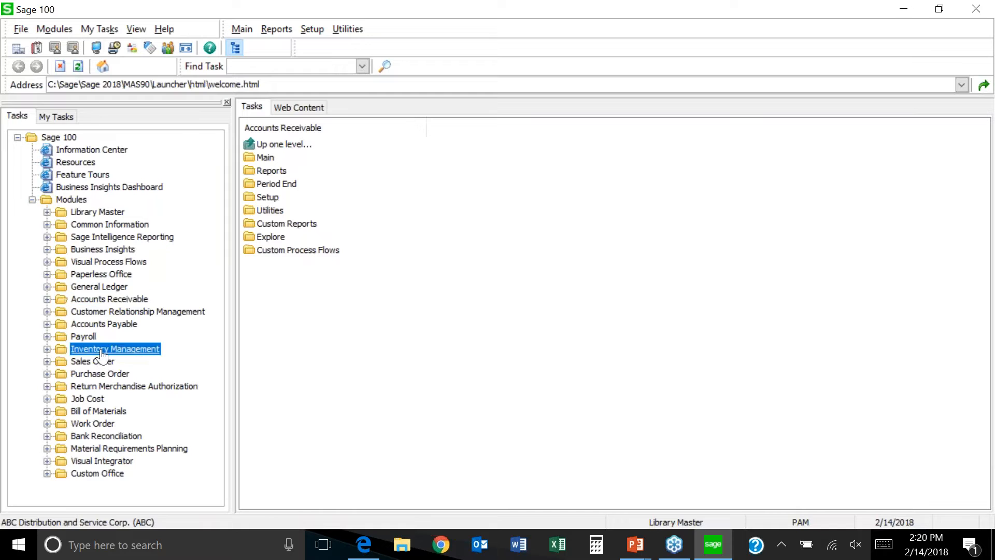
pyautogui.click(101, 425)
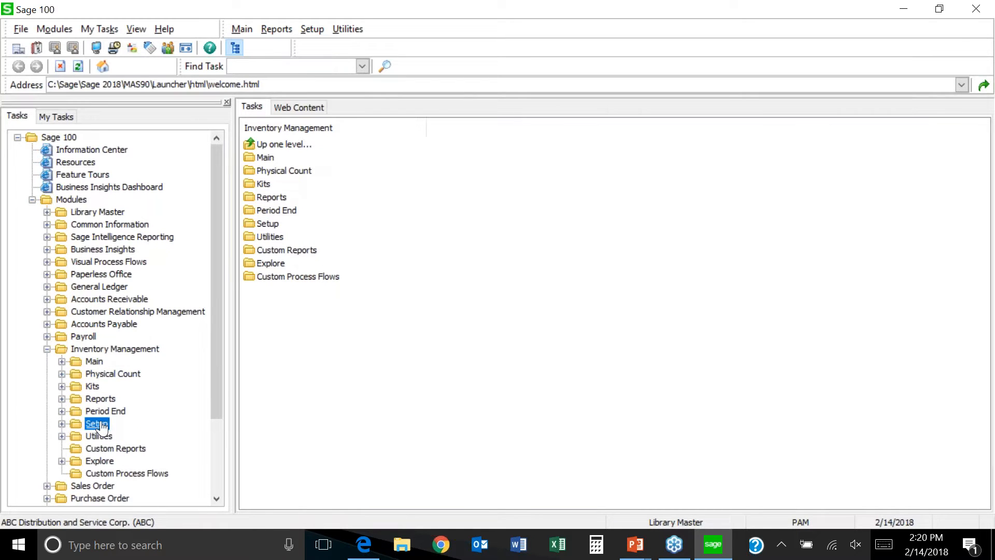
pyautogui.doubleClick(102, 425)
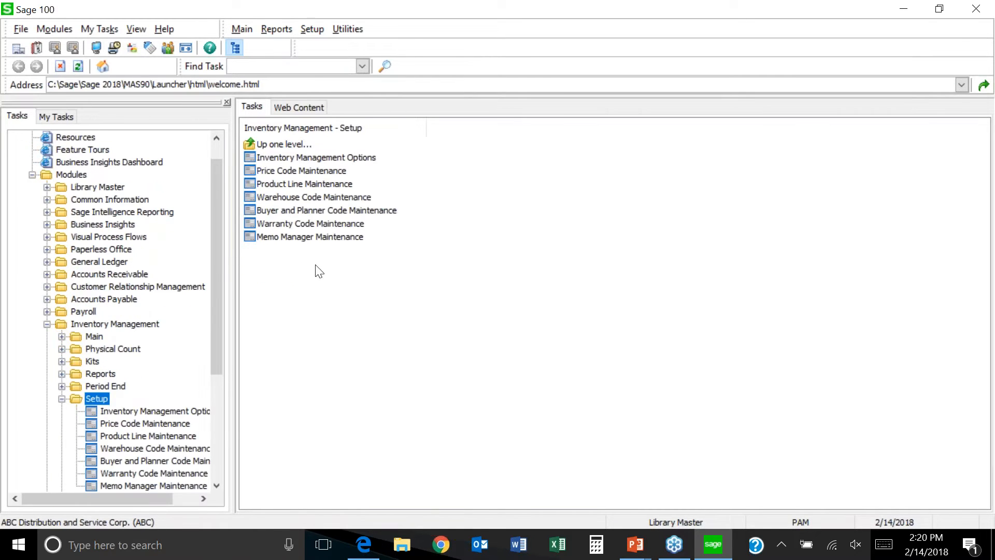
# Step: View warehouse 000 CENTRAL WAREHOUSE, check its status choices keeping Active, then close it
pyautogui.click(330, 200)
pyautogui.click(315, 169)
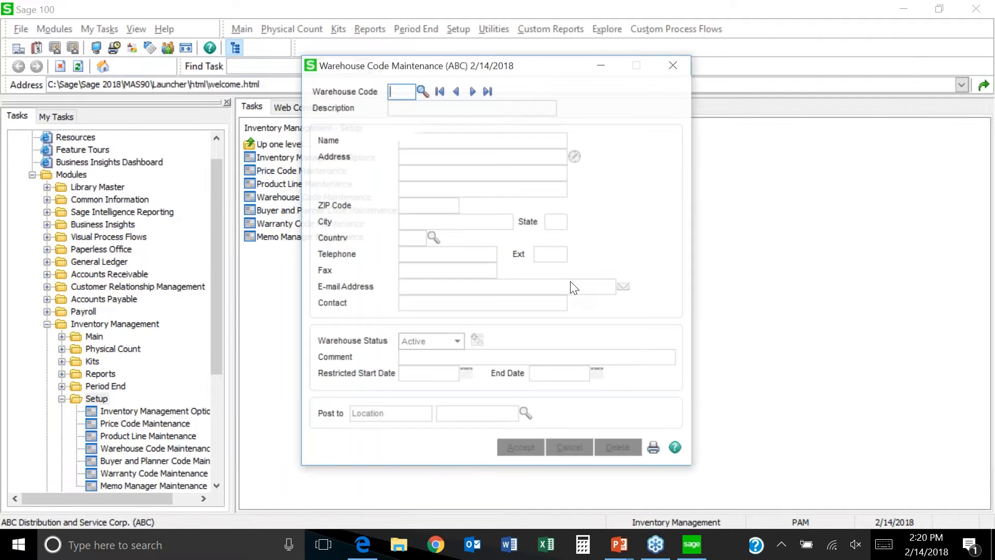
pyautogui.click(471, 91)
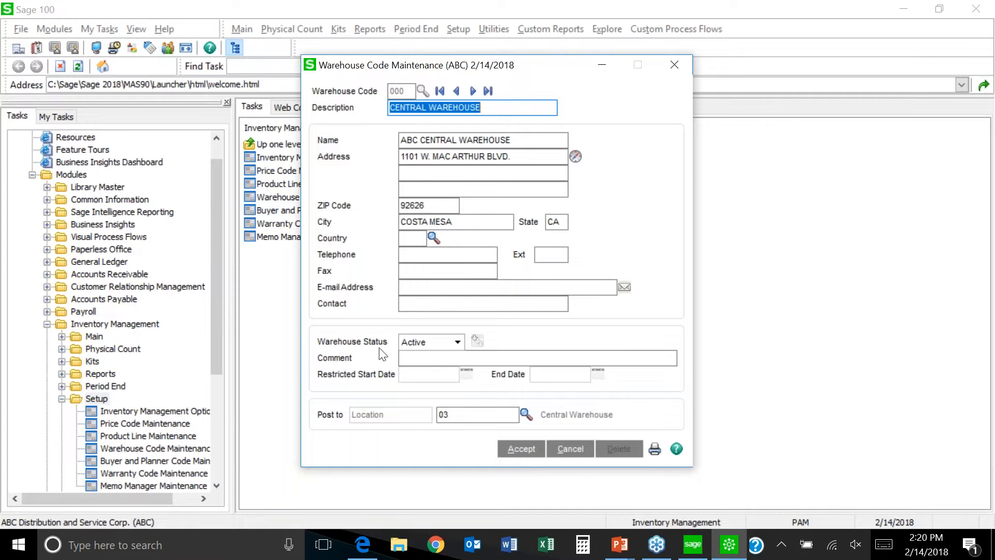
pyautogui.click(458, 343)
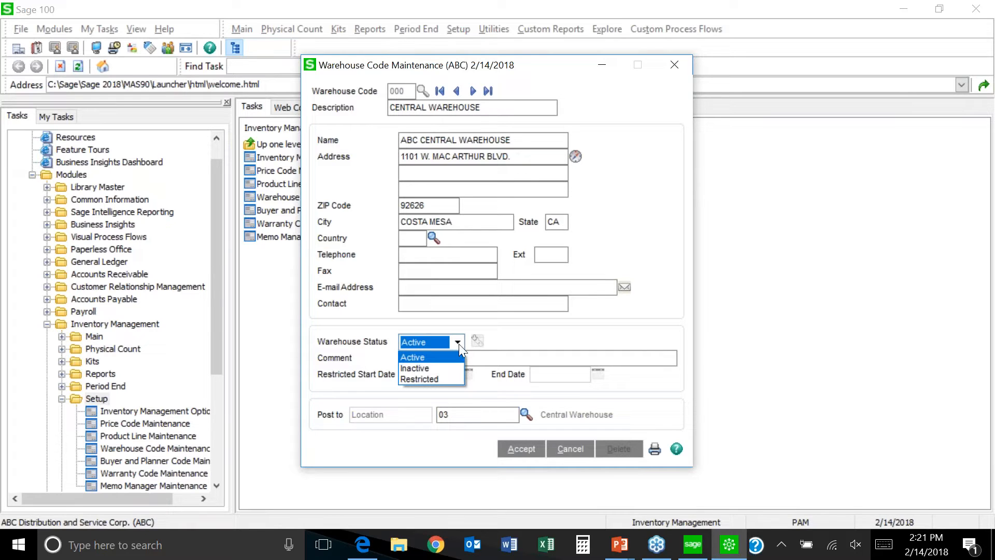
pyautogui.click(511, 345)
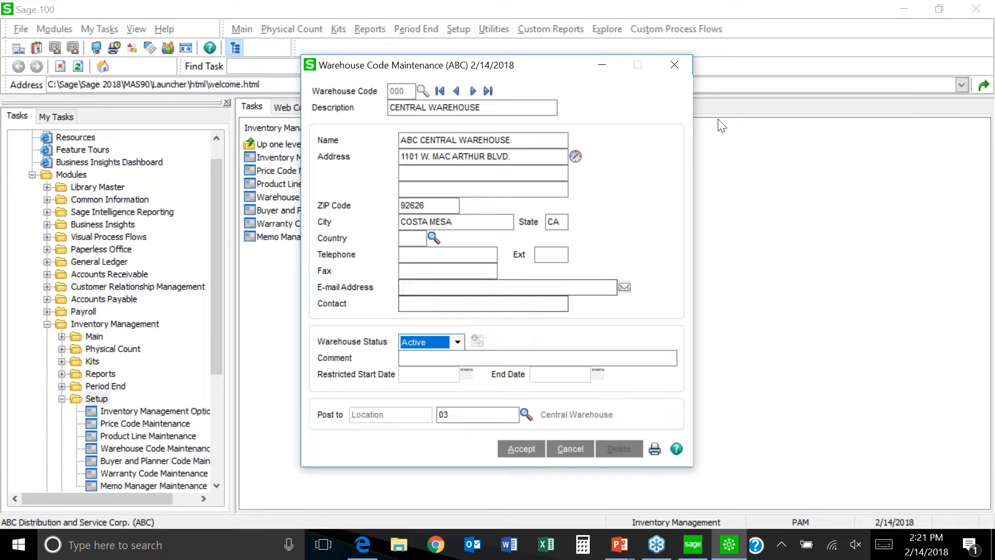
pyautogui.click(675, 65)
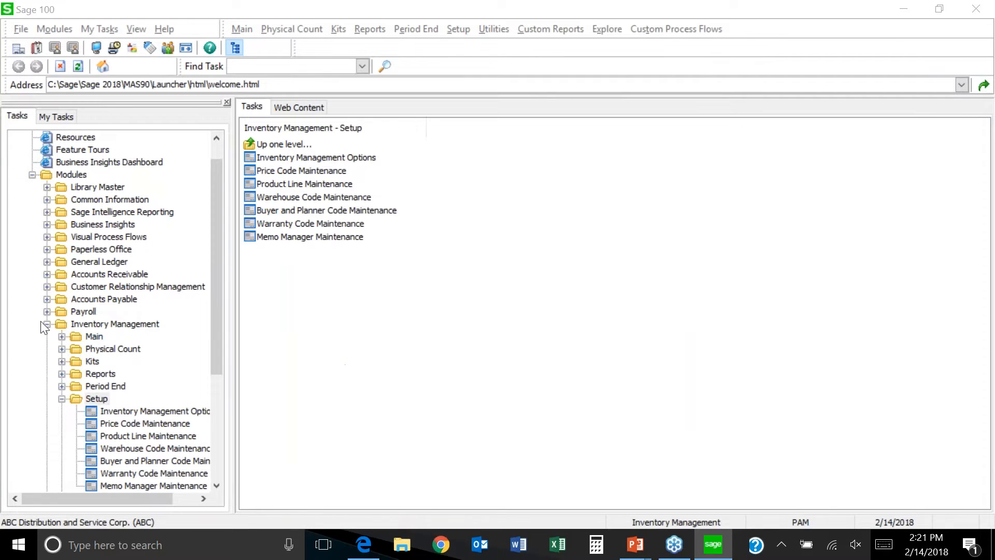
# Step: Collapse Inventory Management, read down the Information Center's Sage announcements, then open Job Cost
pyautogui.click(46, 324)
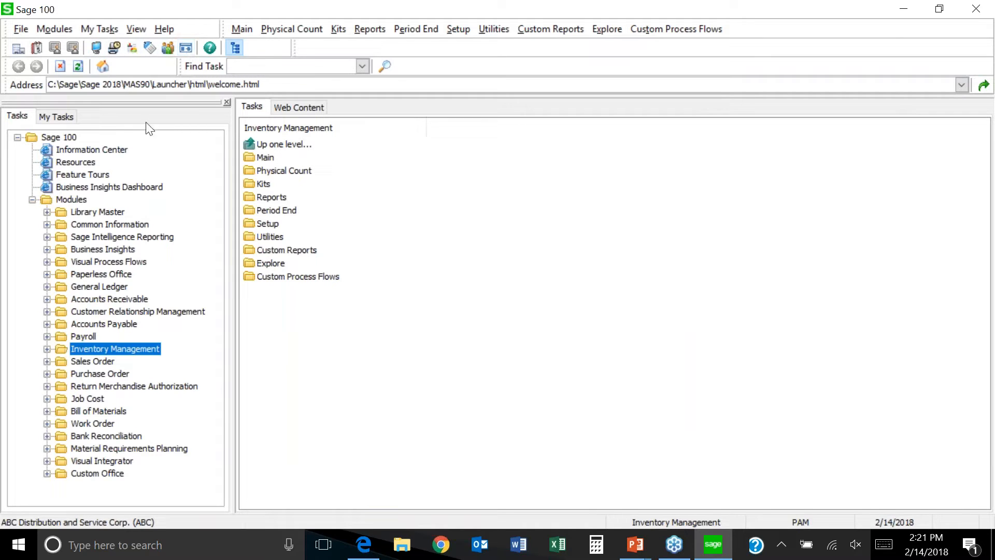
pyautogui.click(86, 152)
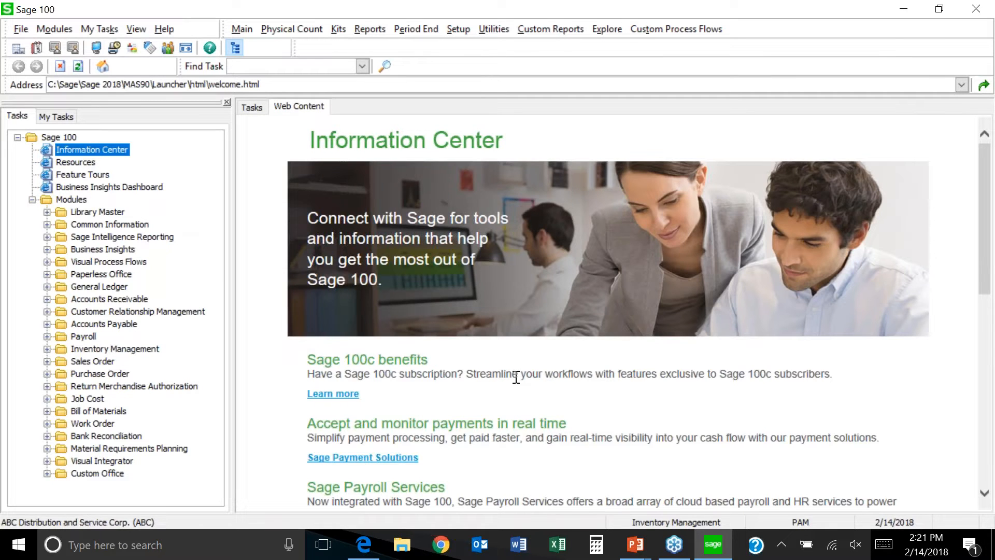
pyautogui.click(987, 275)
pyautogui.moveTo(987, 275); pyautogui.dragTo(987, 358)
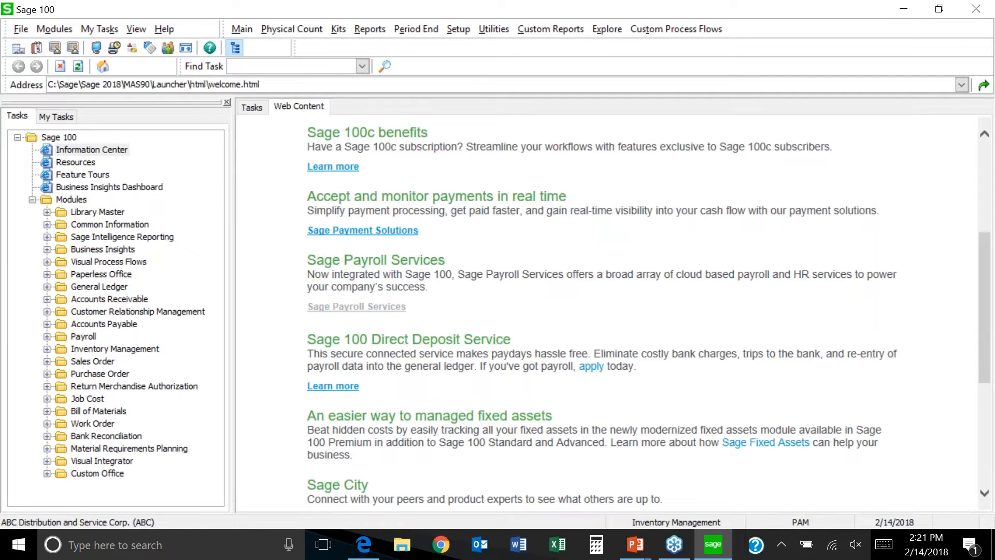
pyautogui.moveTo(988, 317); pyautogui.dragTo(991, 372)
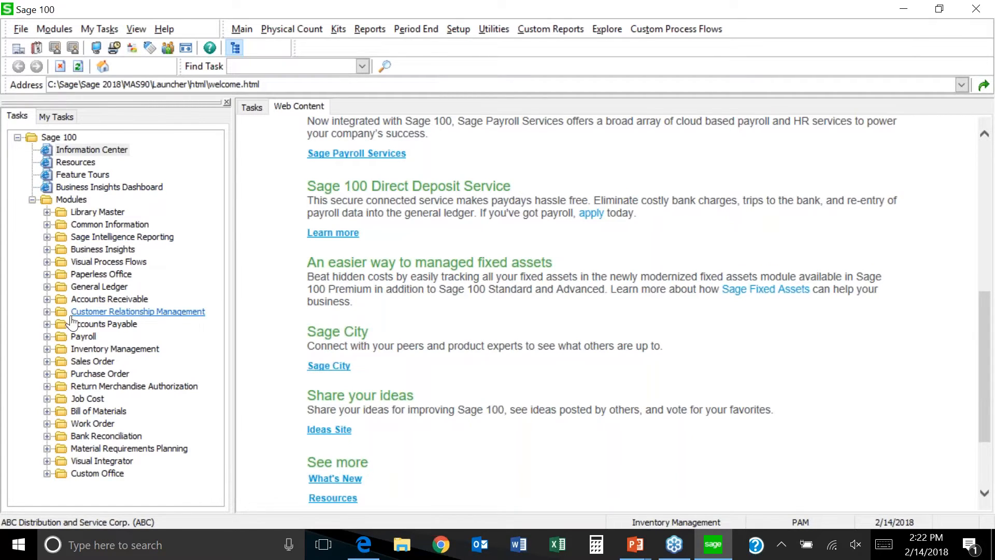
pyautogui.click(88, 398)
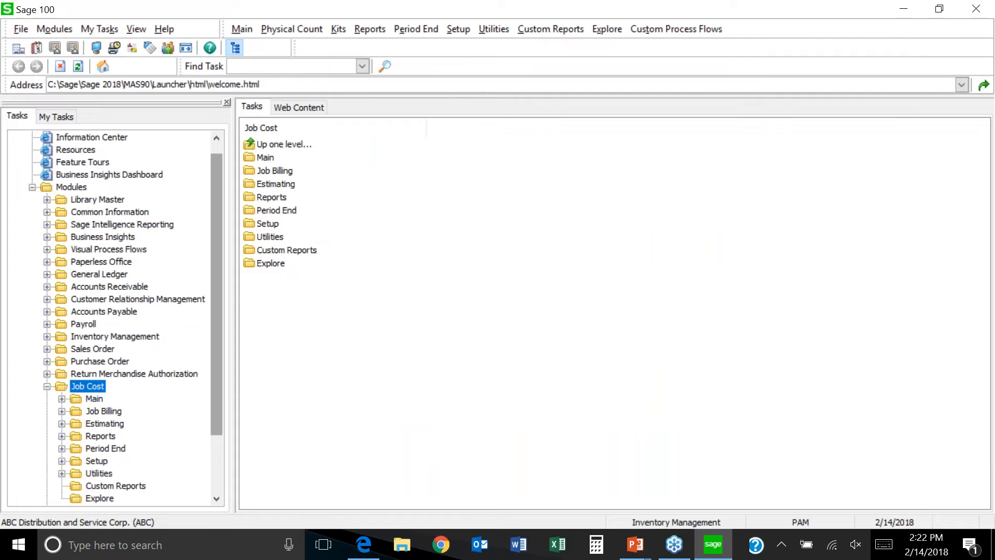
# Step: Launch Job Maintenance, decline Company Maintenance, and switch to Edwardson Electric Company (EEC)
pyautogui.click(270, 162)
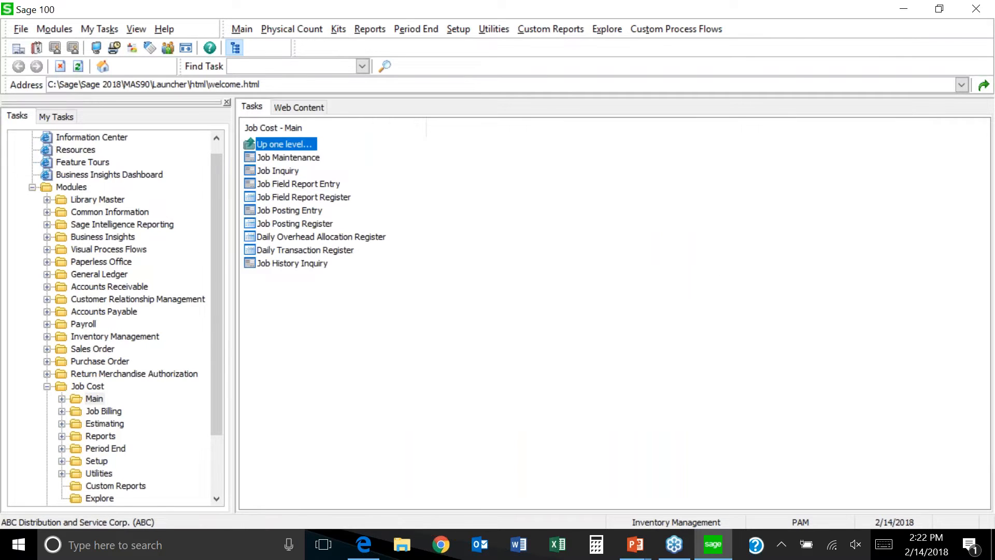
pyautogui.click(273, 162)
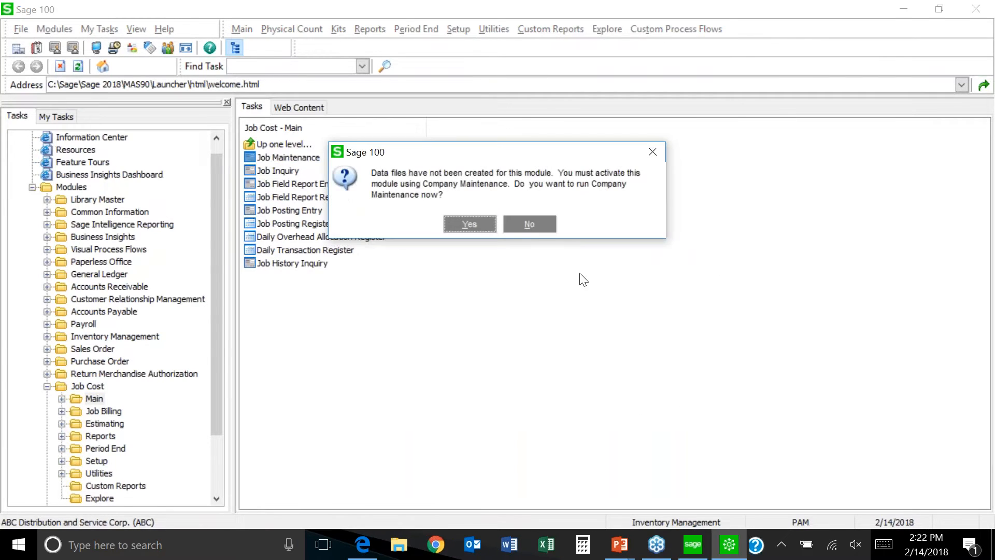
pyautogui.click(537, 224)
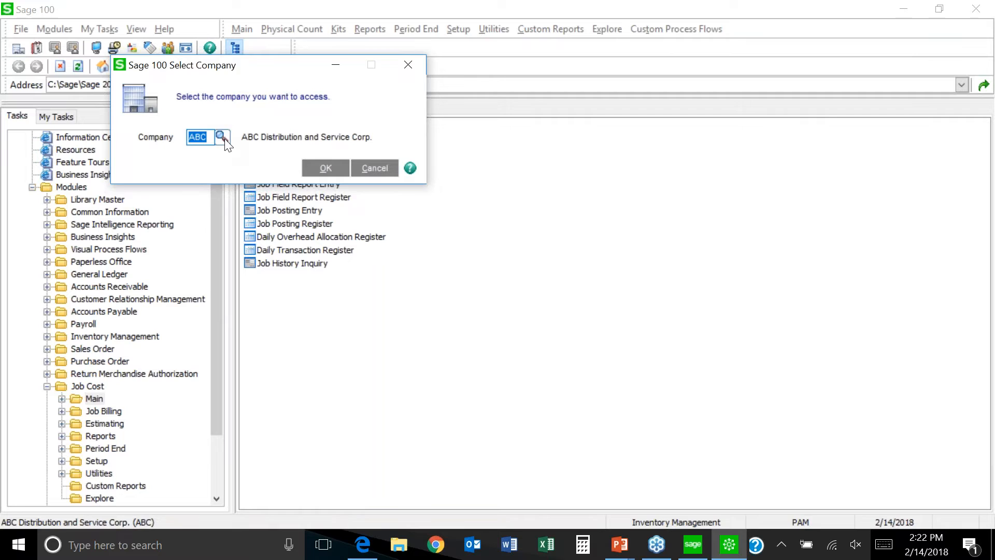
pyautogui.click(223, 137)
pyautogui.doubleClick(416, 171)
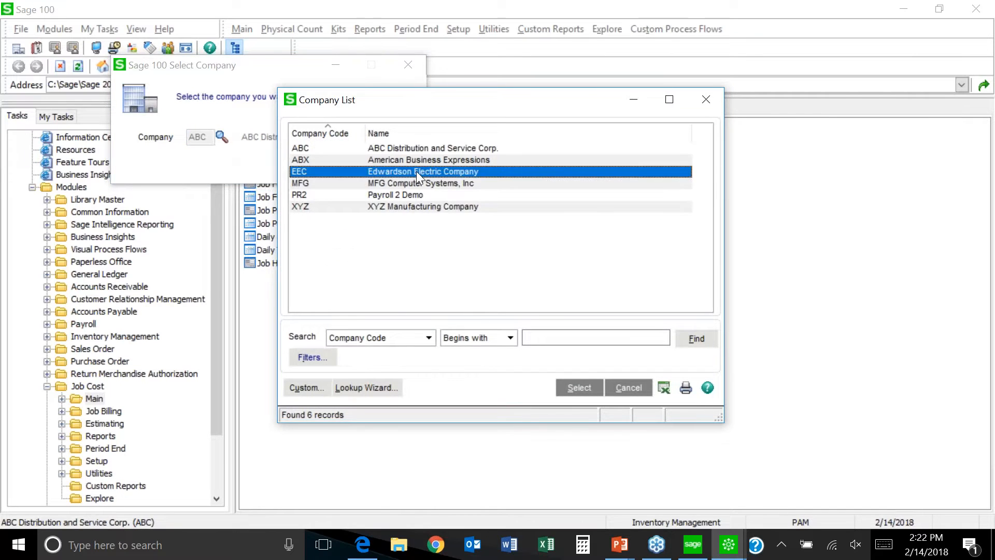
pyautogui.click(326, 169)
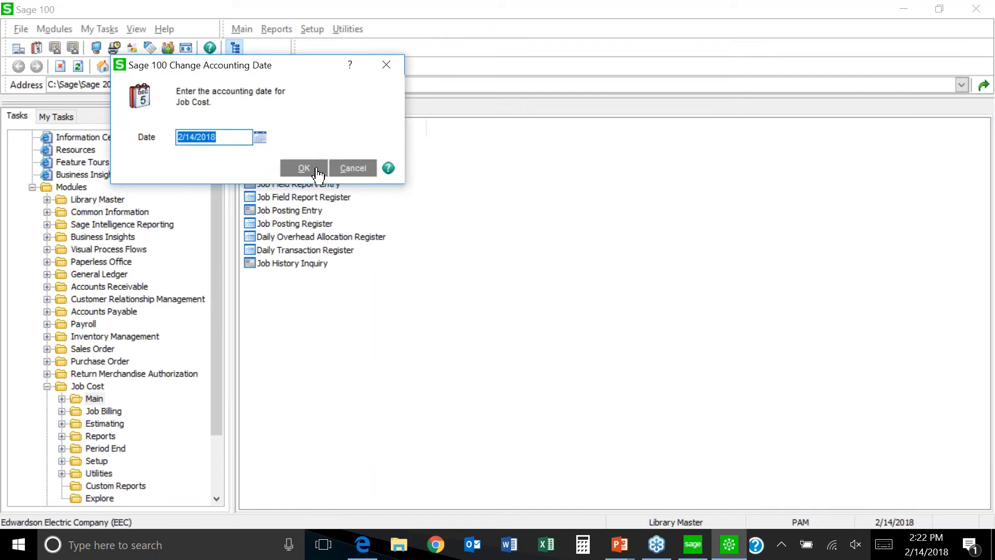
# Step: Accept the accounting date, view job EEC2140, then start Job Cost Options from Setup
pyautogui.click(315, 167)
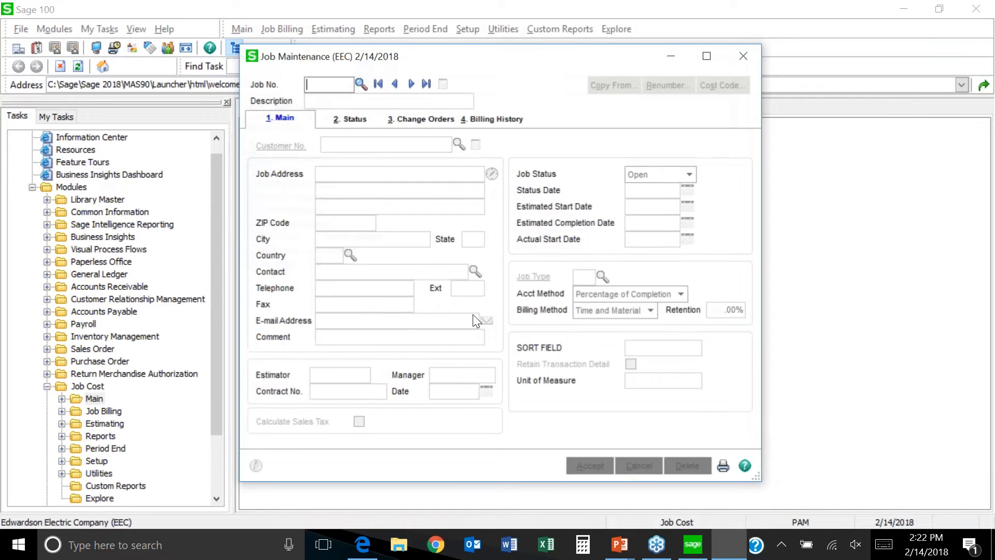
pyautogui.click(411, 83)
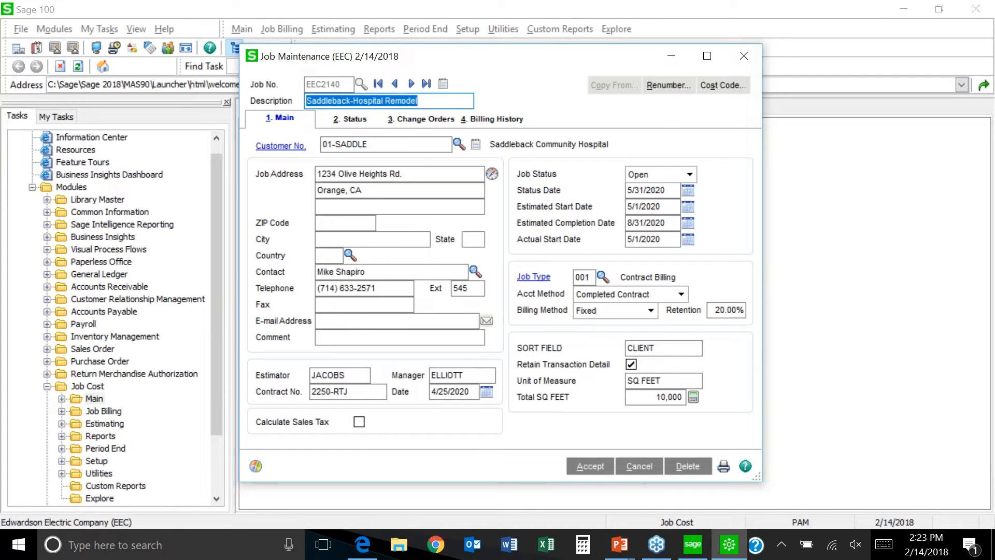
pyautogui.click(744, 57)
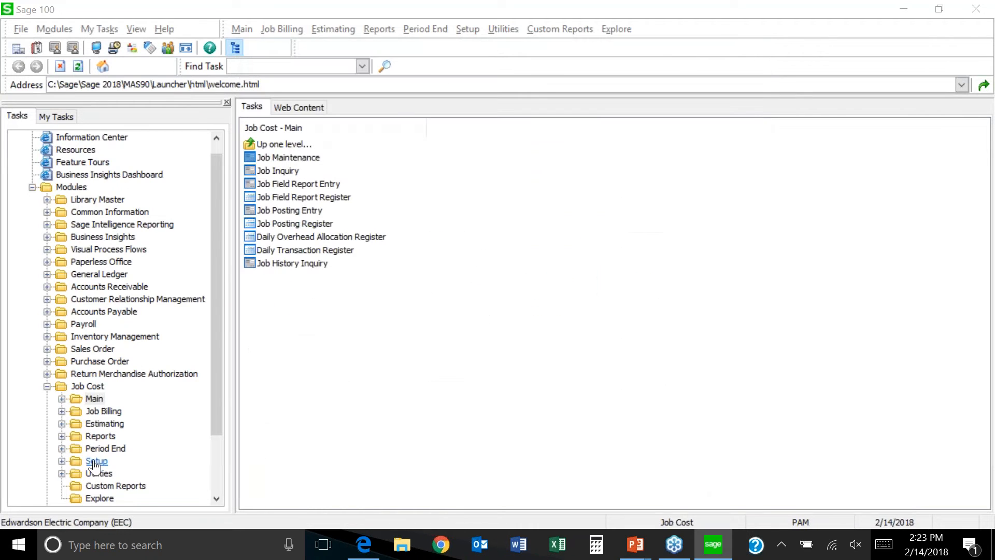
pyautogui.click(95, 466)
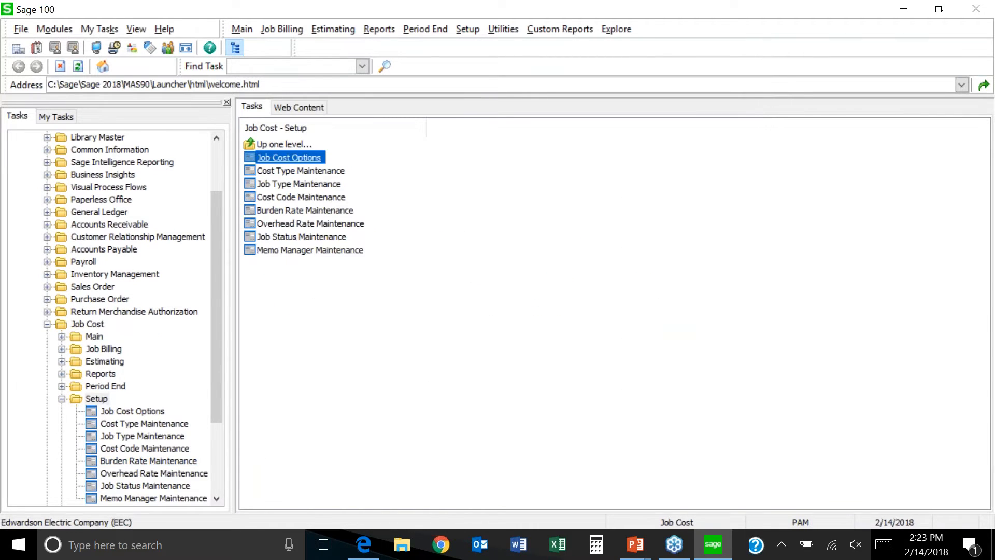
pyautogui.click(289, 158)
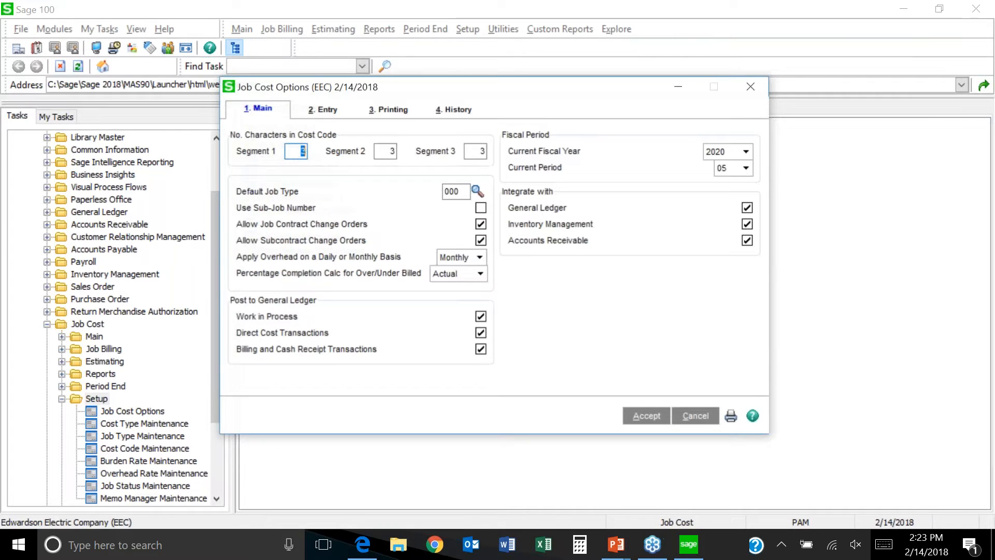
# Step: Review the Job Cost Options Entry tab settings, then close the window without changes
pyautogui.click(322, 110)
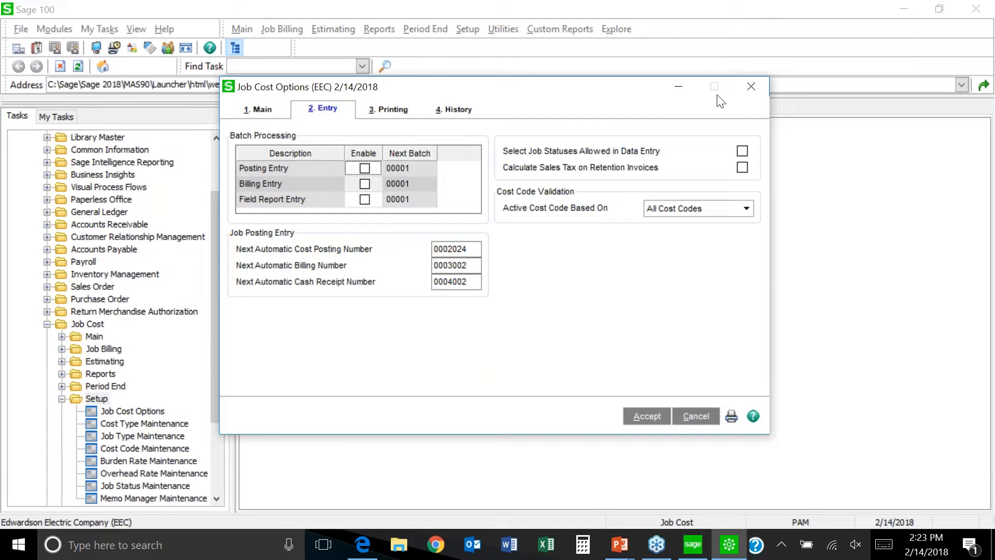
pyautogui.click(752, 86)
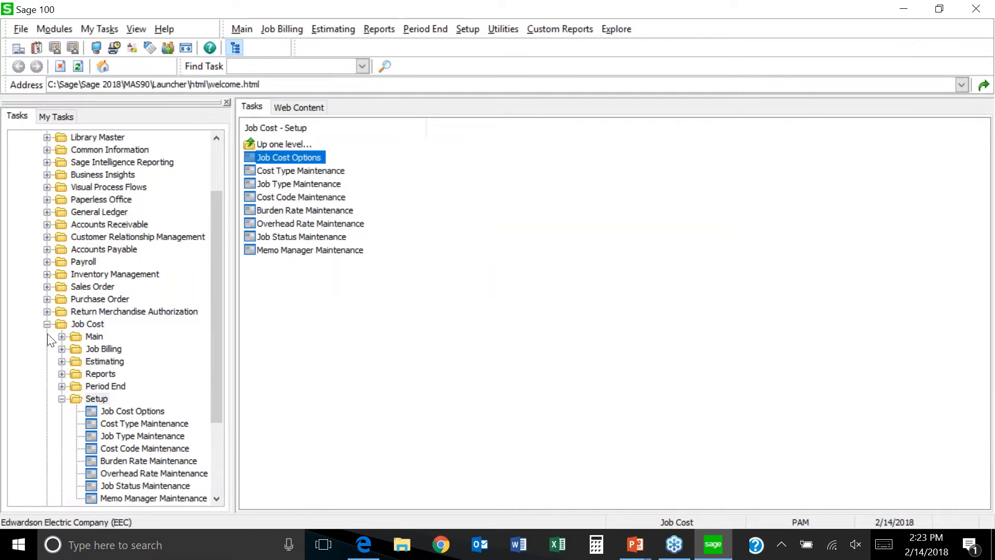
# Step: Collapse Job Cost Setup and pick ABC Distribution and Service Corp. from the Company List
pyautogui.click(61, 399)
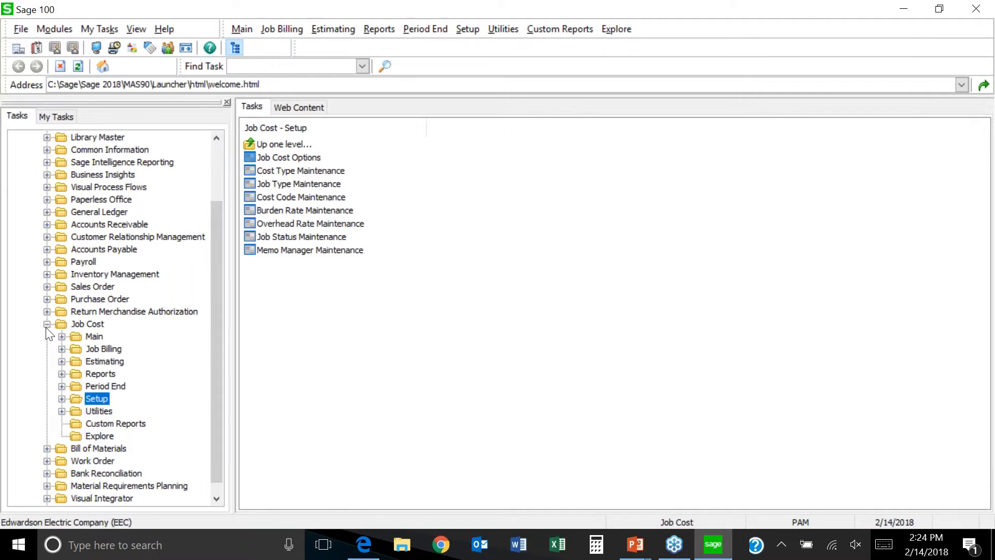
pyautogui.doubleClick(125, 522)
pyautogui.click(221, 137)
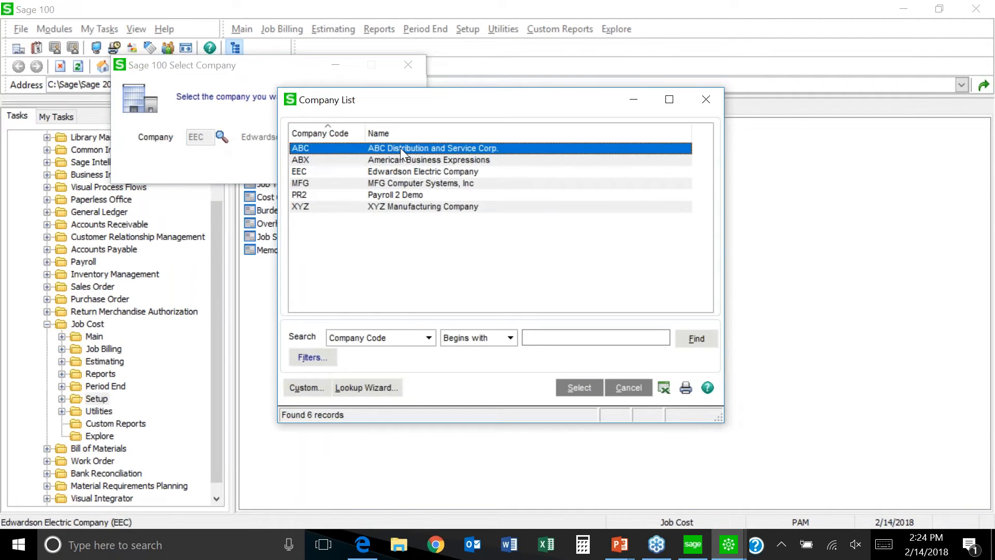
pyautogui.doubleClick(401, 148)
pyautogui.click(319, 169)
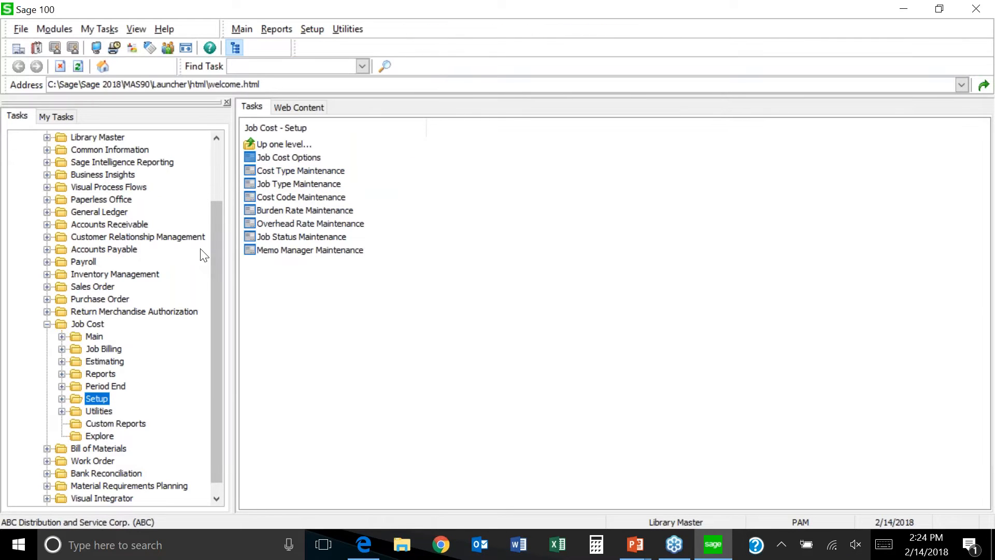
pyautogui.scroll(2, 216, 244)
# Step: Collapse Job Cost to list its Main through Explore folders, then expand Visual Integrator
pyautogui.click(46, 398)
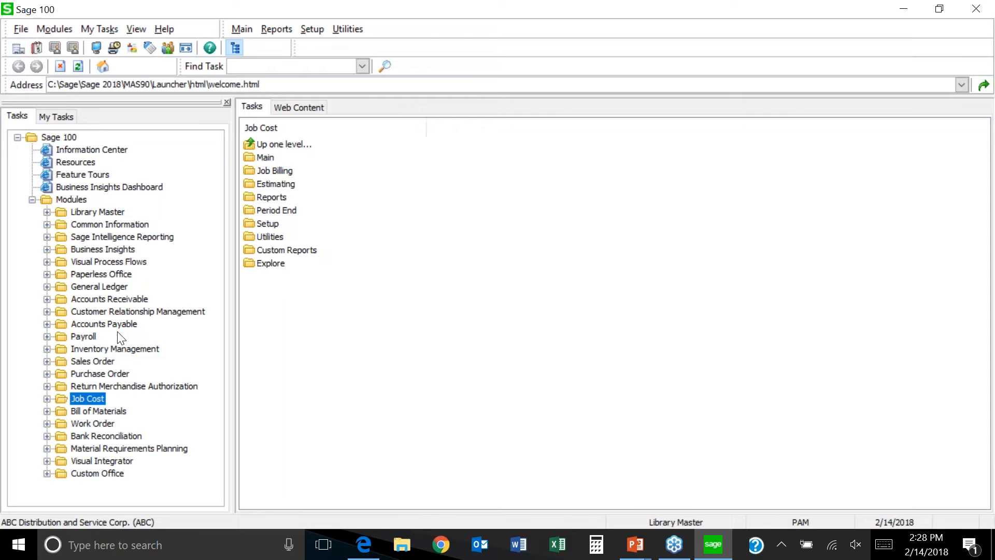
pyautogui.click(96, 463)
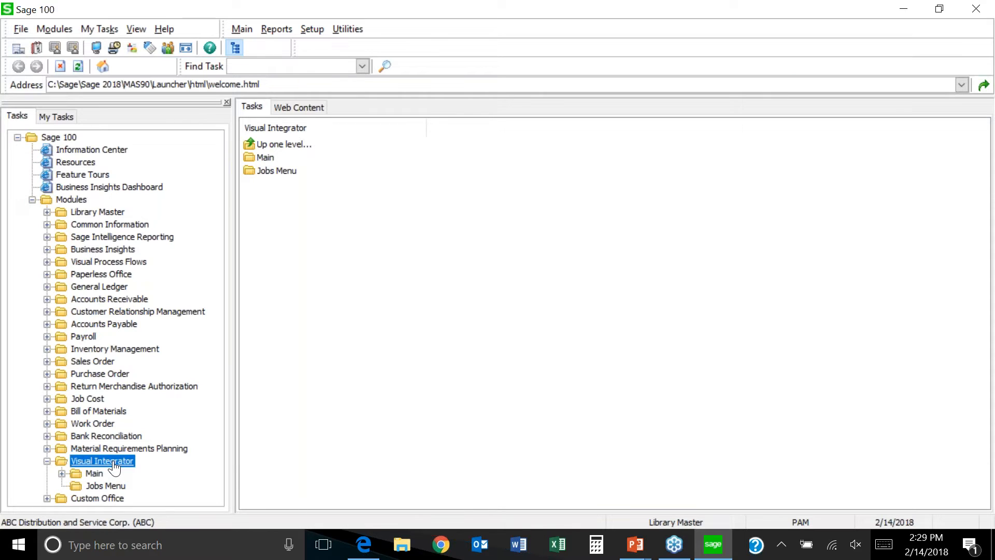
# Step: Expand Library Master's Main folder and select Role Maintenance among its tasks
pyautogui.click(98, 215)
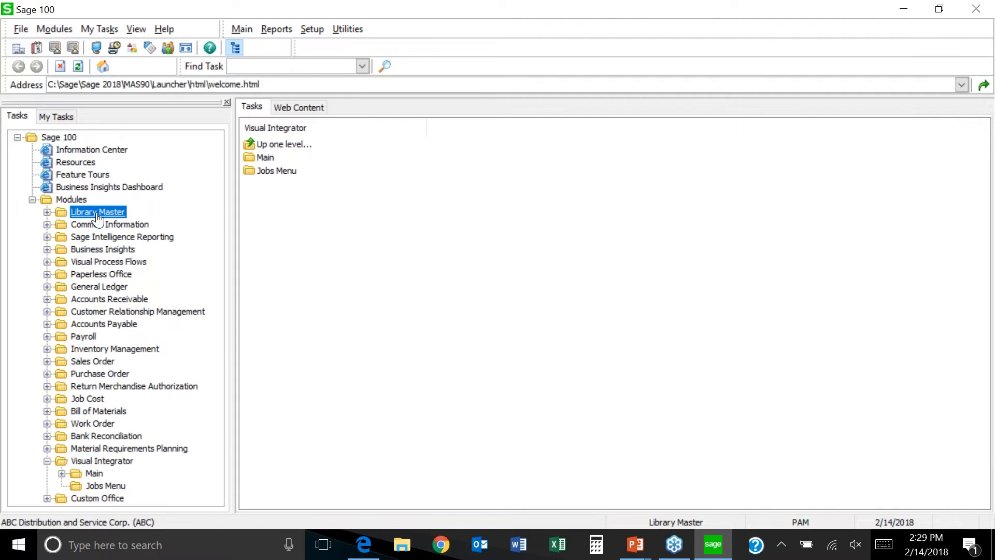
pyautogui.doubleClick(97, 212)
pyautogui.doubleClick(95, 224)
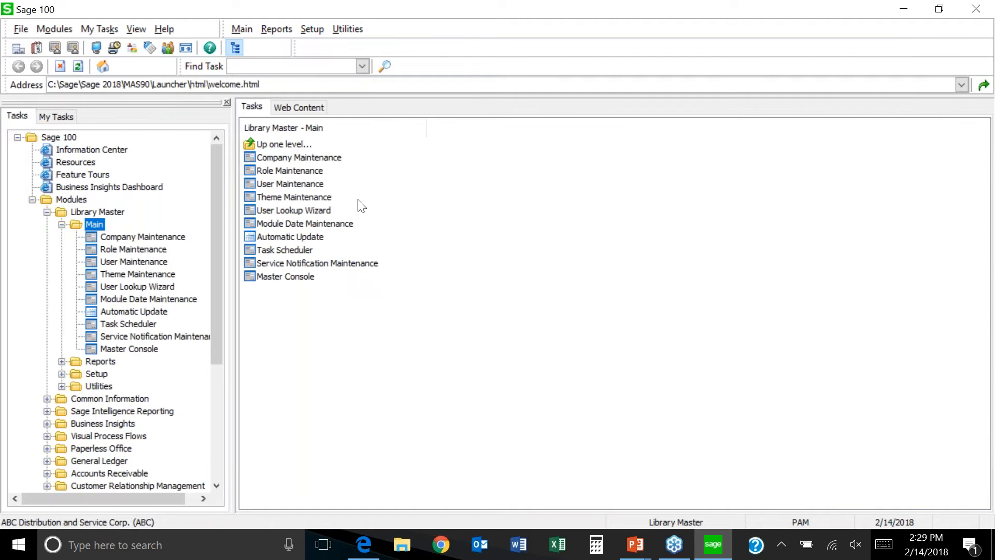
pyautogui.click(315, 172)
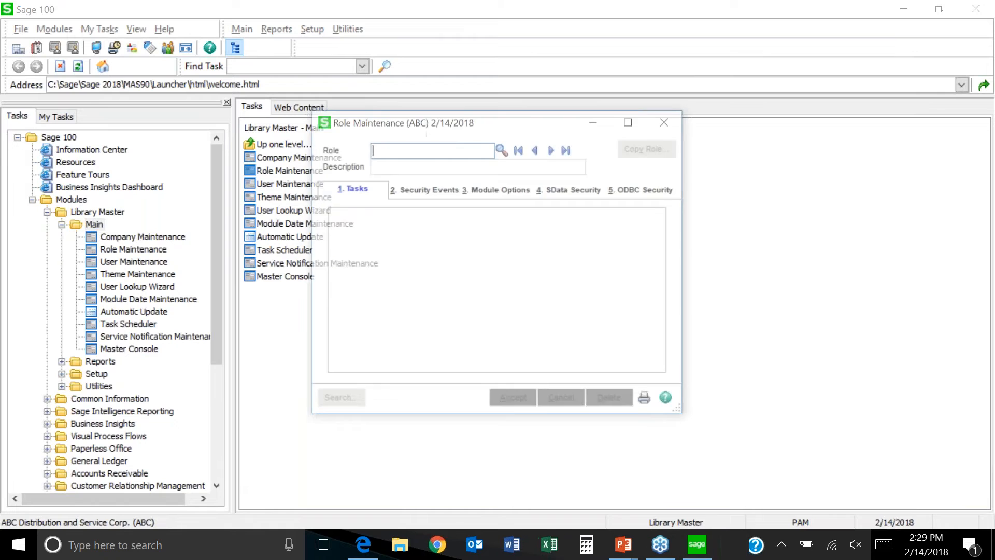
# Step: Load role 'all' and expand Visual Integrator > Miscellaneous Tasks to see Job Export and Job Import
pyautogui.click(553, 150)
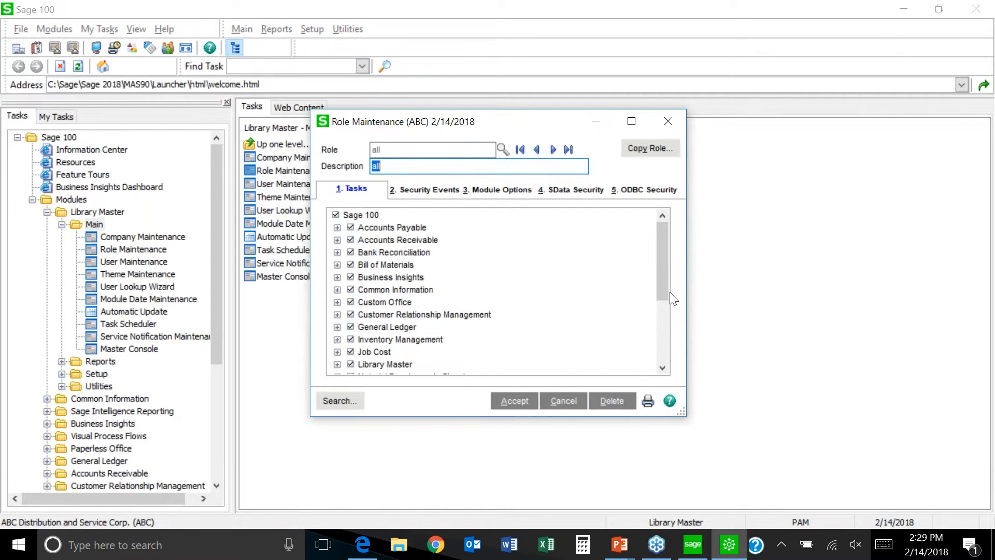
pyautogui.scroll(-4, 660, 329)
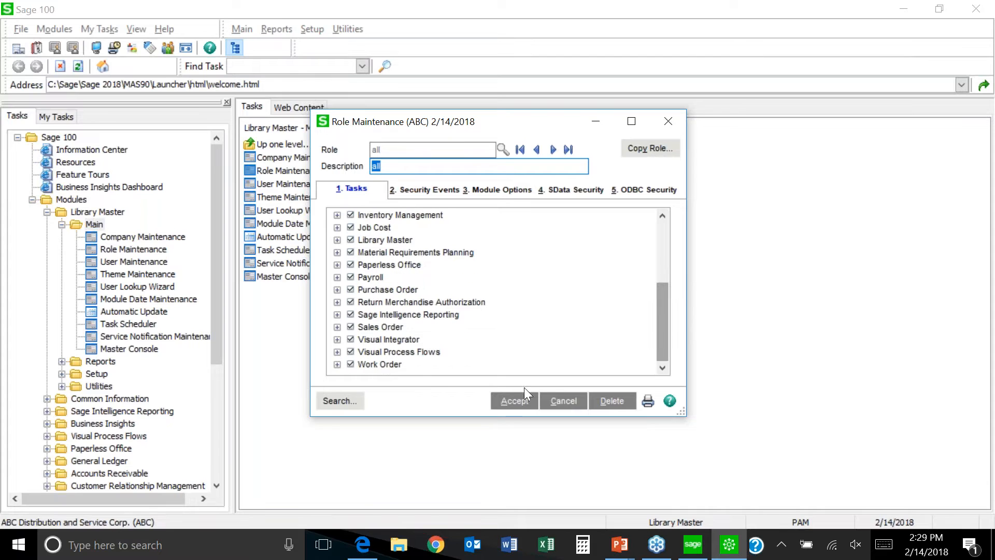
pyautogui.click(337, 340)
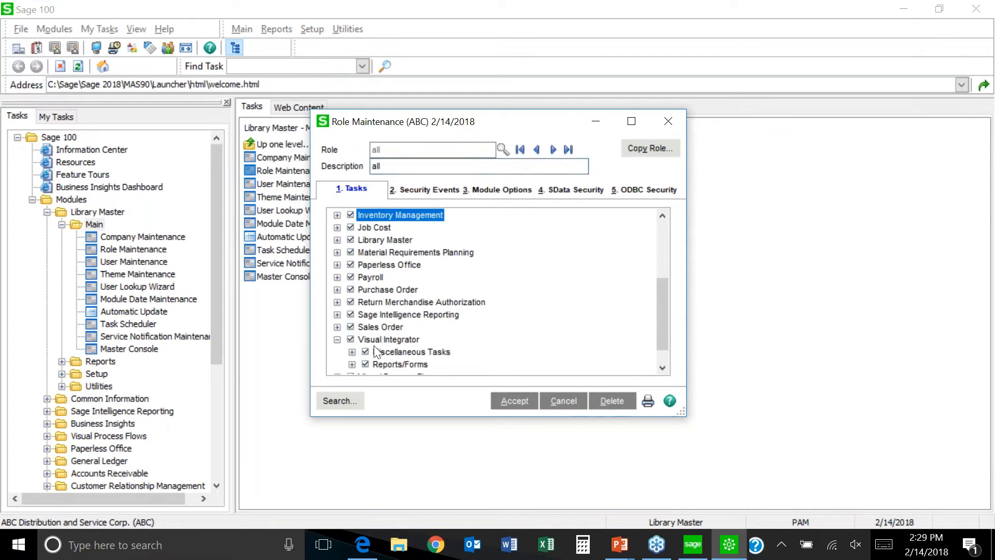
pyautogui.scroll(-1, 660, 324)
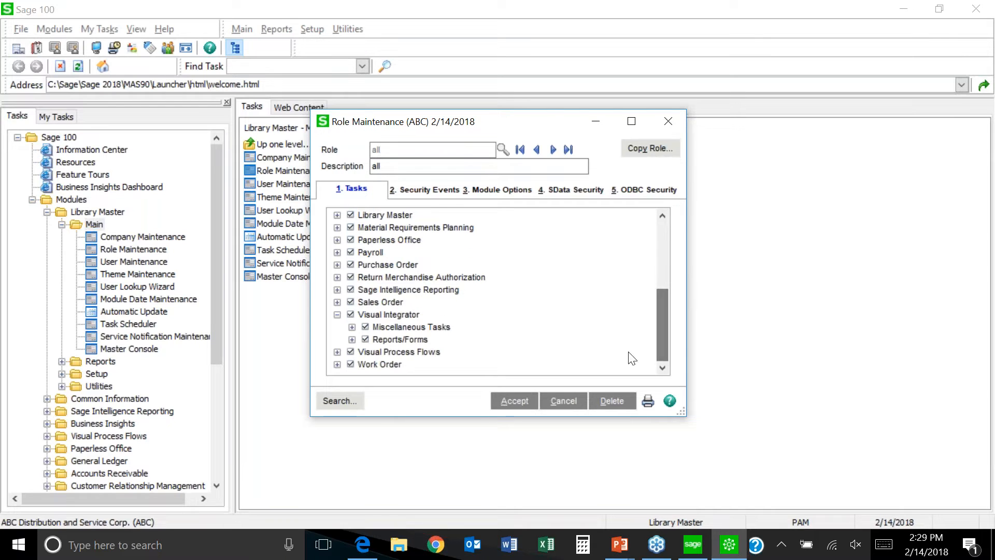
pyautogui.click(352, 326)
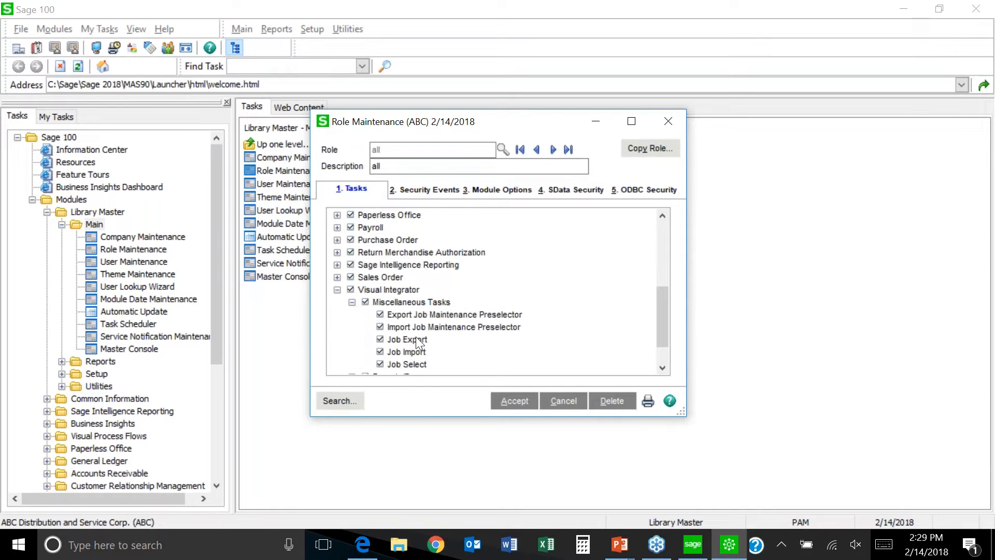
pyautogui.moveTo(661, 322)
pyautogui.mouseDown()
pyautogui.moveTo(663, 347)
pyautogui.moveTo(664, 316)
pyautogui.mouseUp()
pyautogui.click(438, 191)
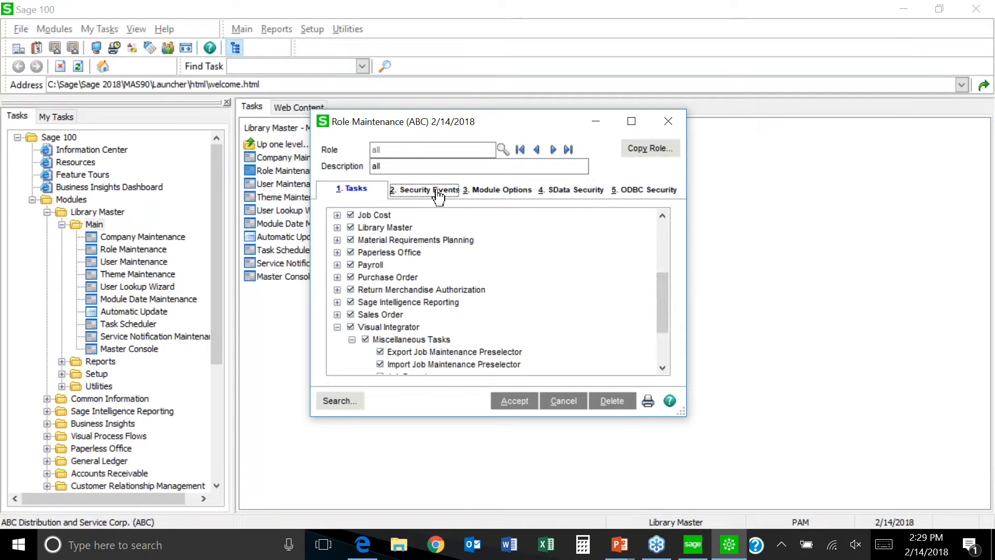
# Step: Expand Visual Integrator security events, clear Allow Supervisor Rights, then expand the Payroll events
pyautogui.click(661, 347)
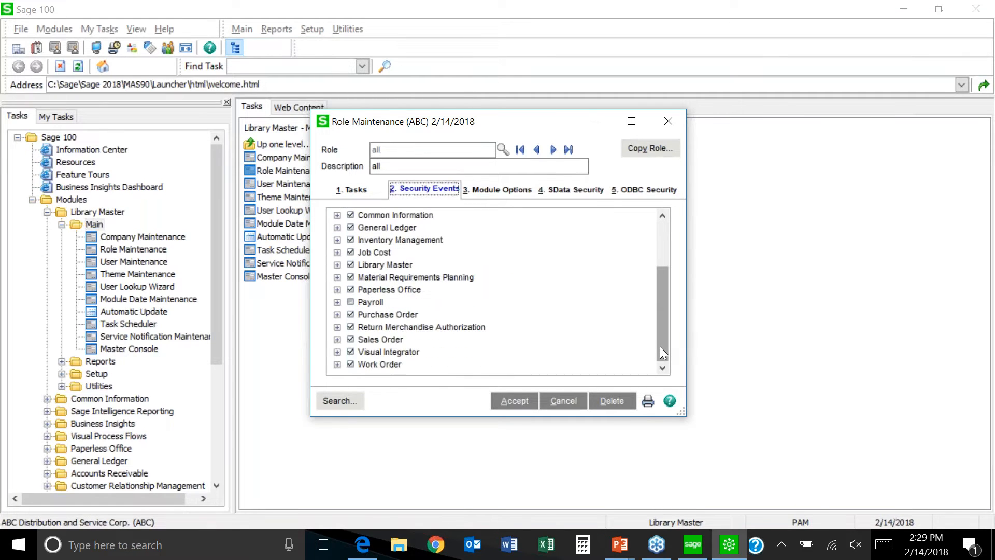
pyautogui.click(337, 352)
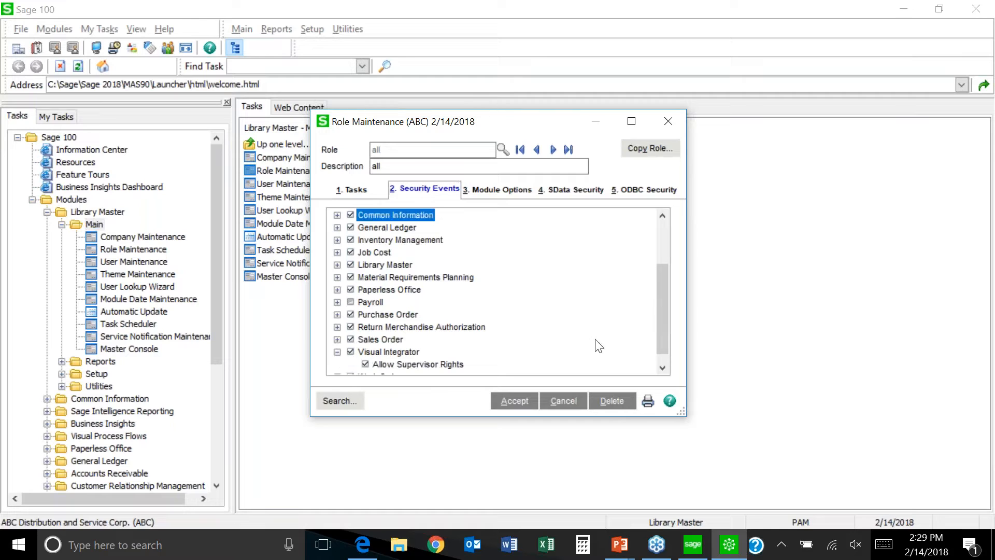
pyautogui.scroll(-1, 665, 328)
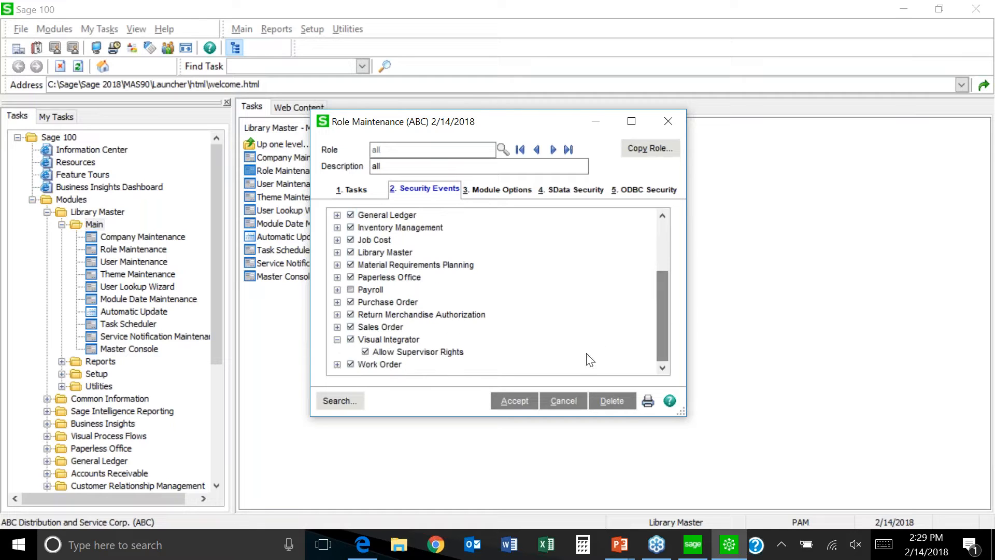
pyautogui.click(367, 352)
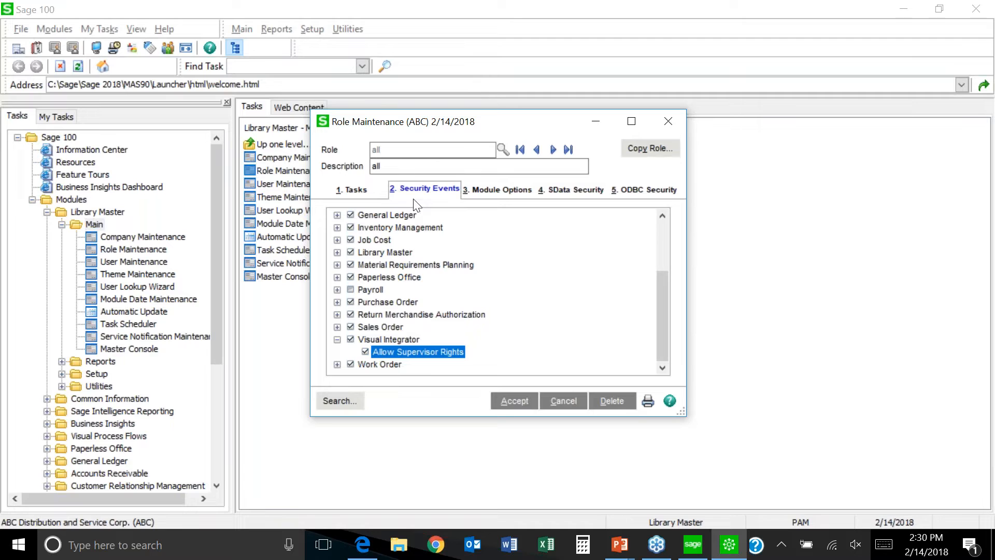
pyautogui.click(337, 290)
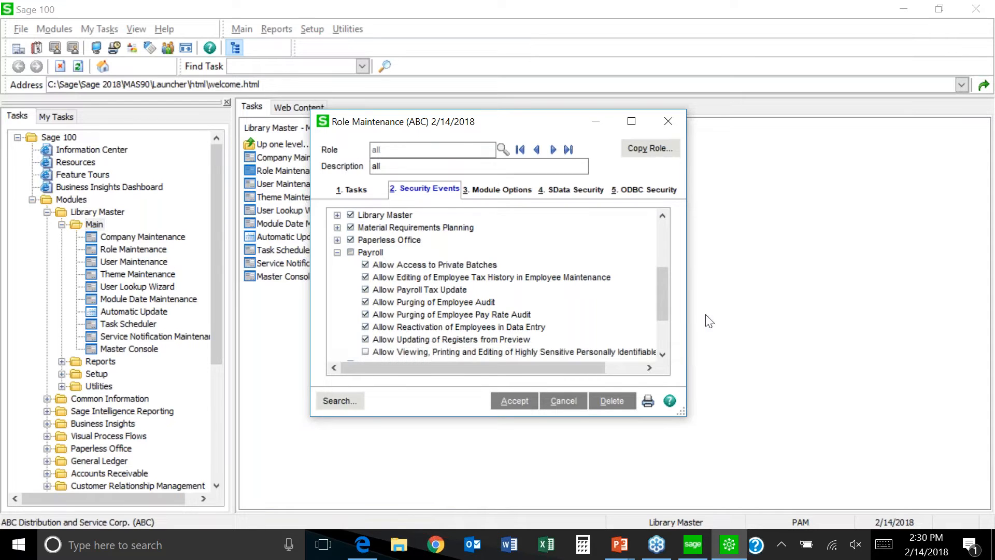
pyautogui.moveTo(658, 284)
pyautogui.mouseDown()
pyautogui.moveTo(659, 311)
pyautogui.moveTo(661, 275)
pyautogui.mouseUp()
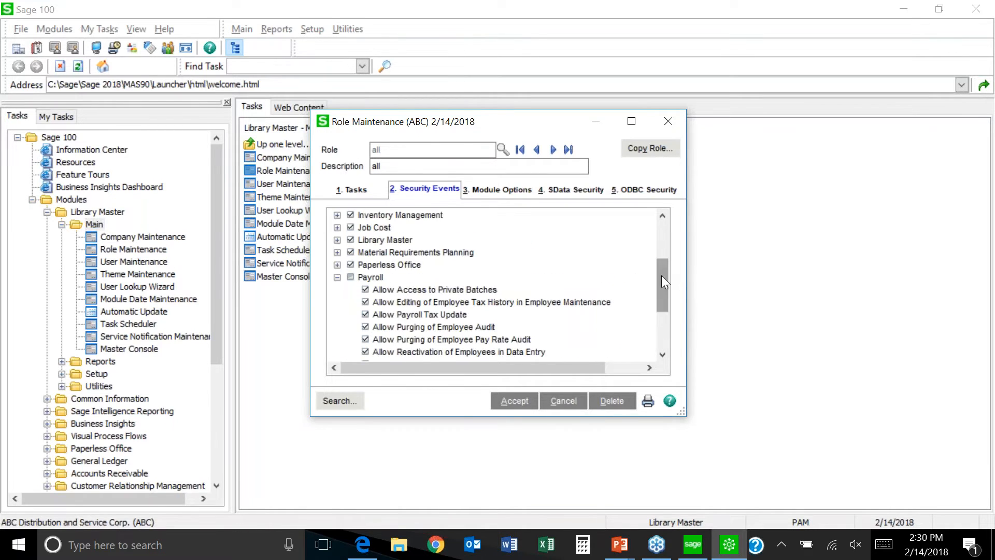
# Step: Close Role Maintenance and answer No to discard the role changes
pyautogui.click(669, 121)
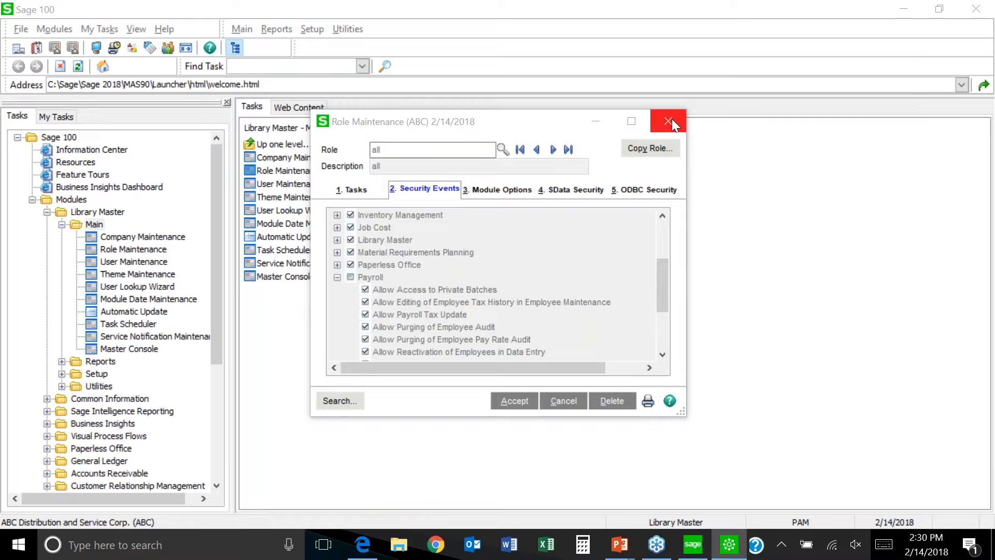
pyautogui.click(668, 122)
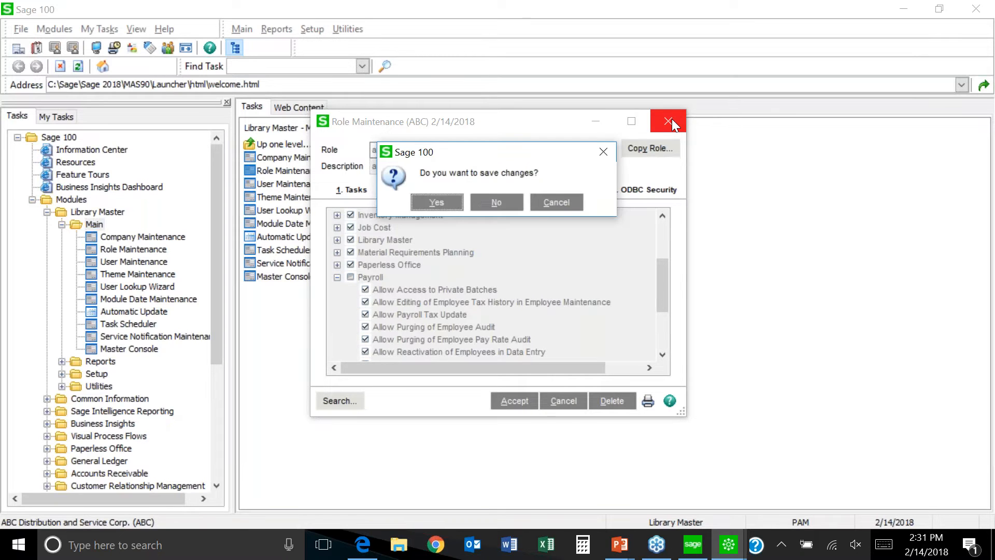
pyautogui.click(496, 203)
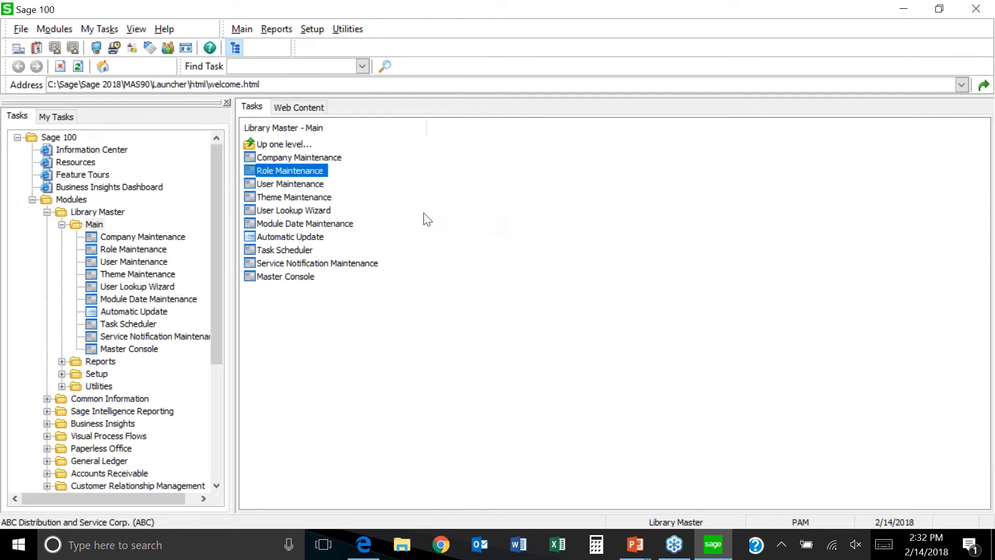
# Step: Collapse Library Master, expand Payroll's Setup folder, and select Payroll Options
pyautogui.click(47, 212)
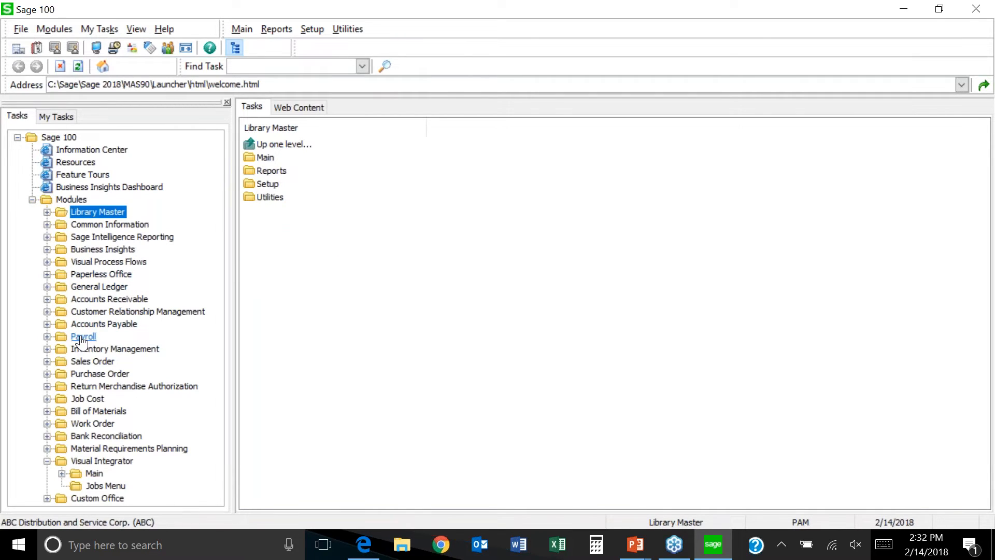
pyautogui.click(83, 337)
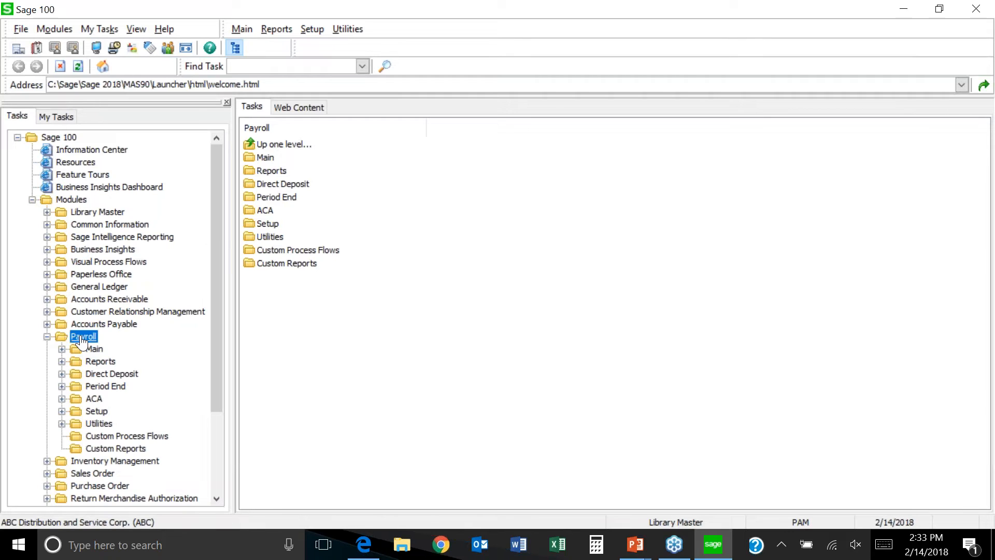
pyautogui.click(97, 412)
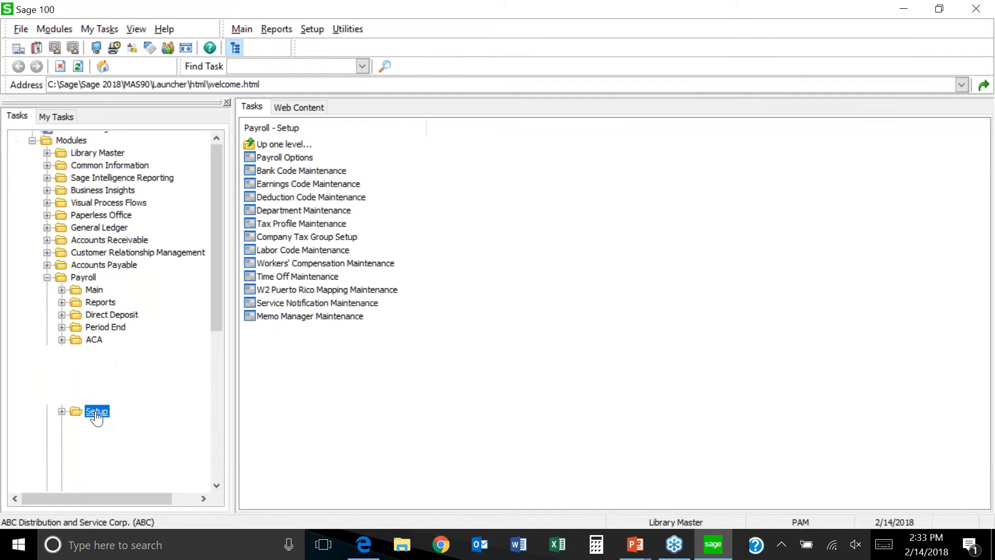
pyautogui.click(303, 161)
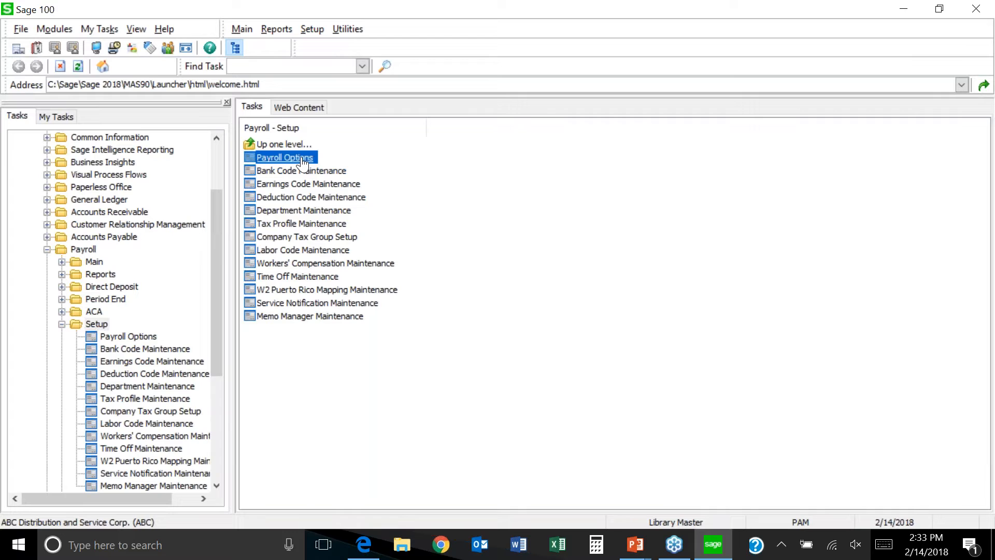
# Step: Open Payroll Options, dismiss the service warning, and review the Additional tab's tax profile settings
pyautogui.click(321, 168)
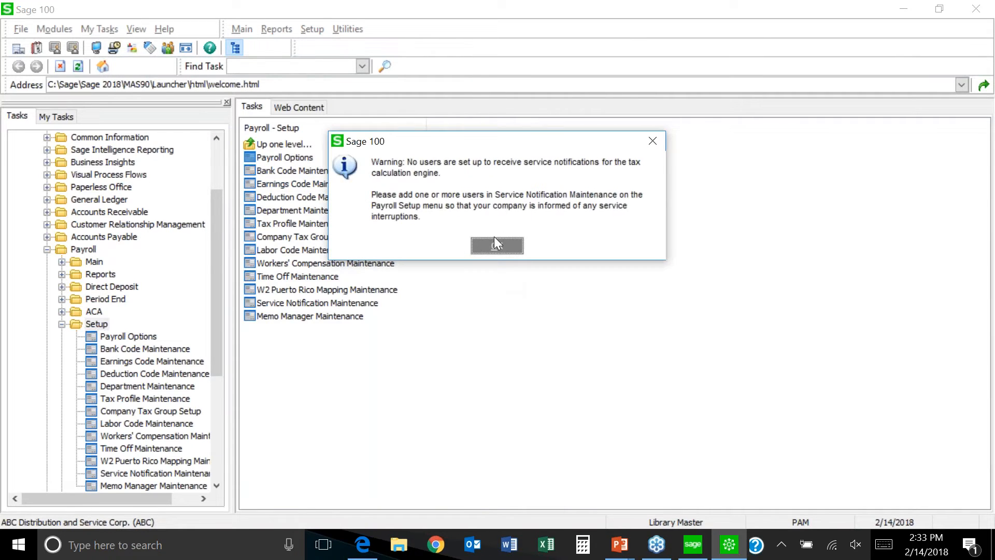
pyautogui.click(493, 238)
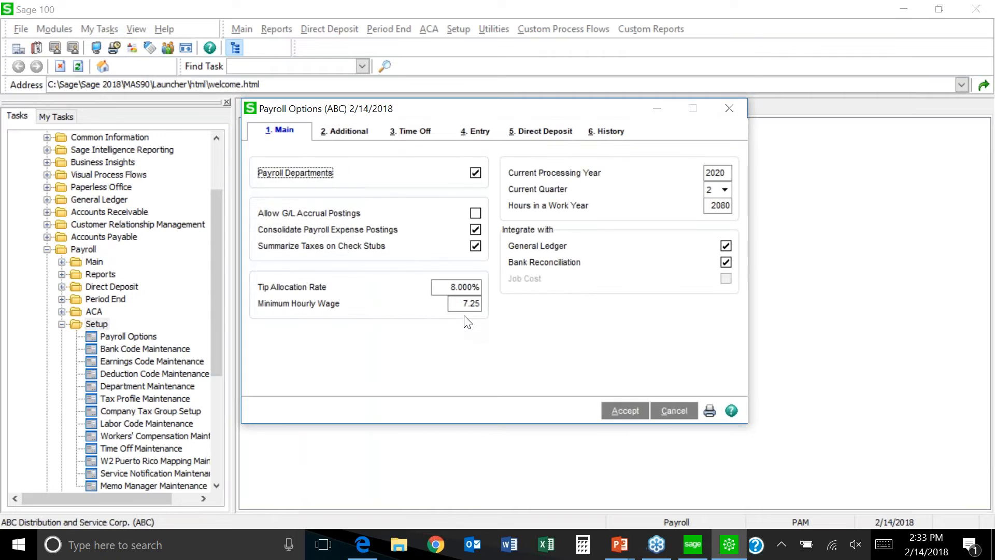
pyautogui.click(348, 135)
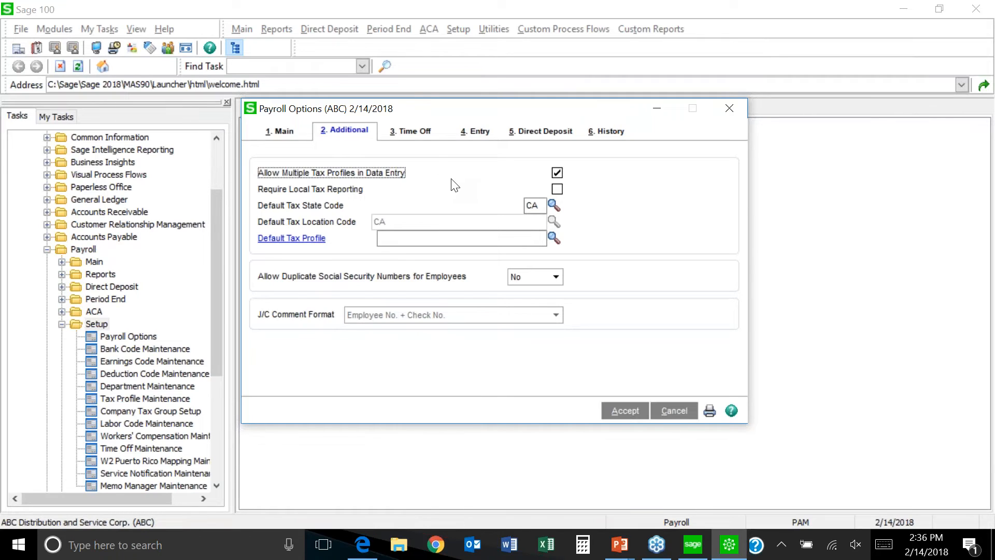
pyautogui.click(418, 135)
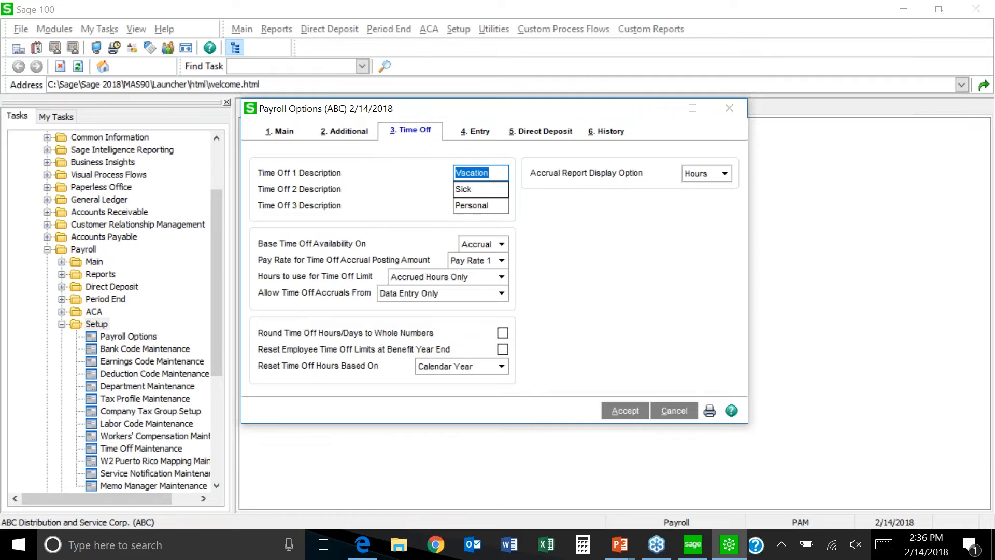
# Step: Inspect the Personal and Vacation time off descriptions and the reset-hours choices
pyautogui.click(488, 207)
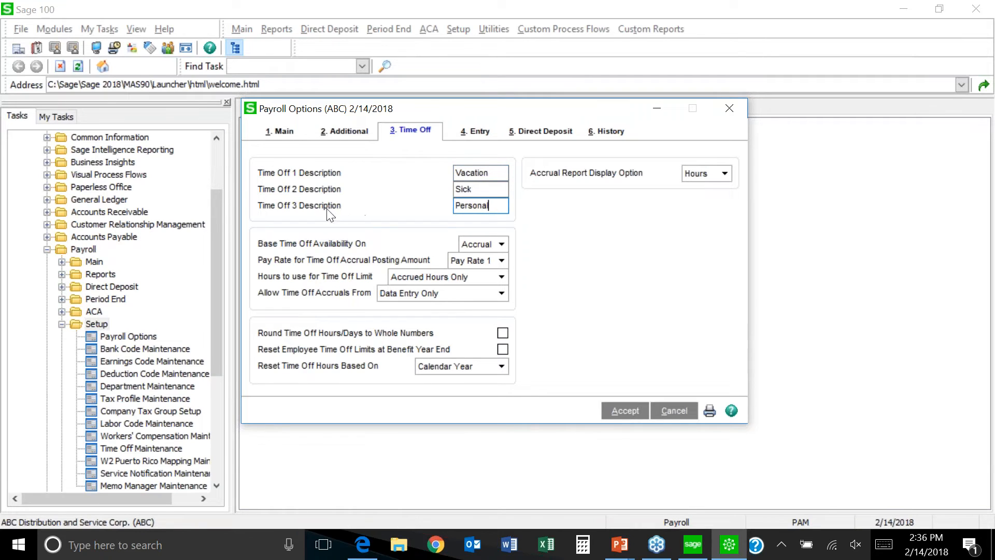
pyautogui.click(497, 176)
pyautogui.click(493, 205)
pyautogui.click(503, 368)
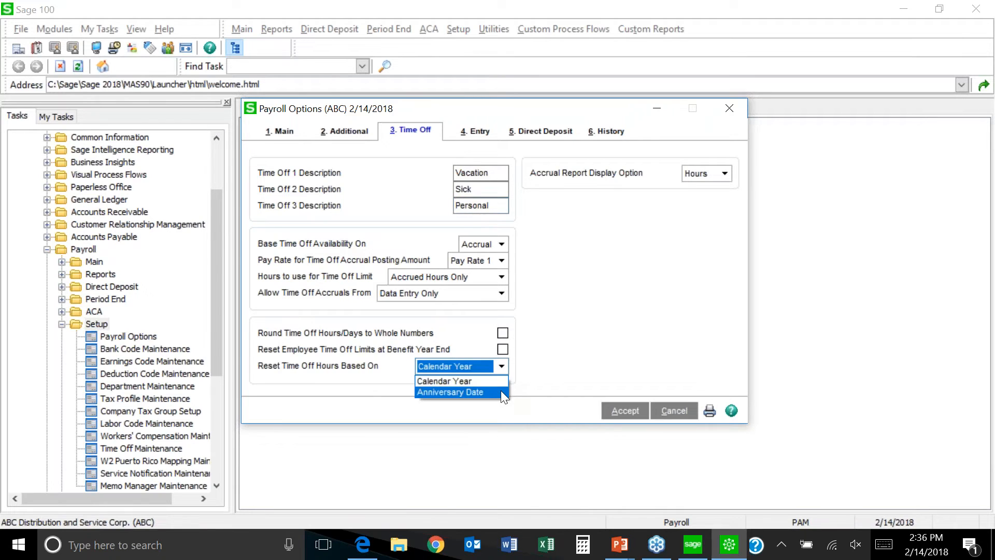
# Step: Keep time off resetting on Calendar Year and bring up the Entry payroll options
pyautogui.click(549, 377)
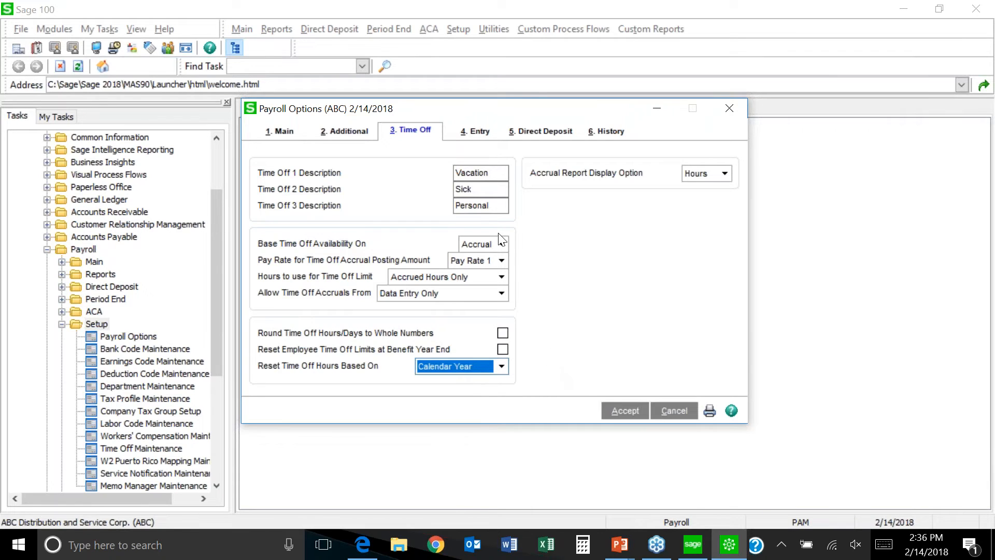
pyautogui.click(474, 133)
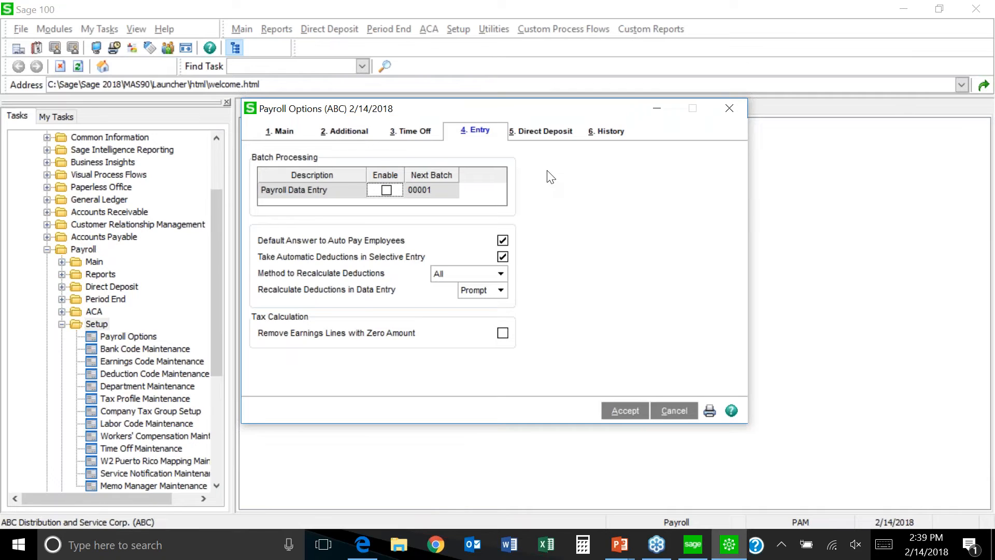
# Step: Display the History options: no change tracking and 4 years of payroll history retained
pyautogui.click(605, 136)
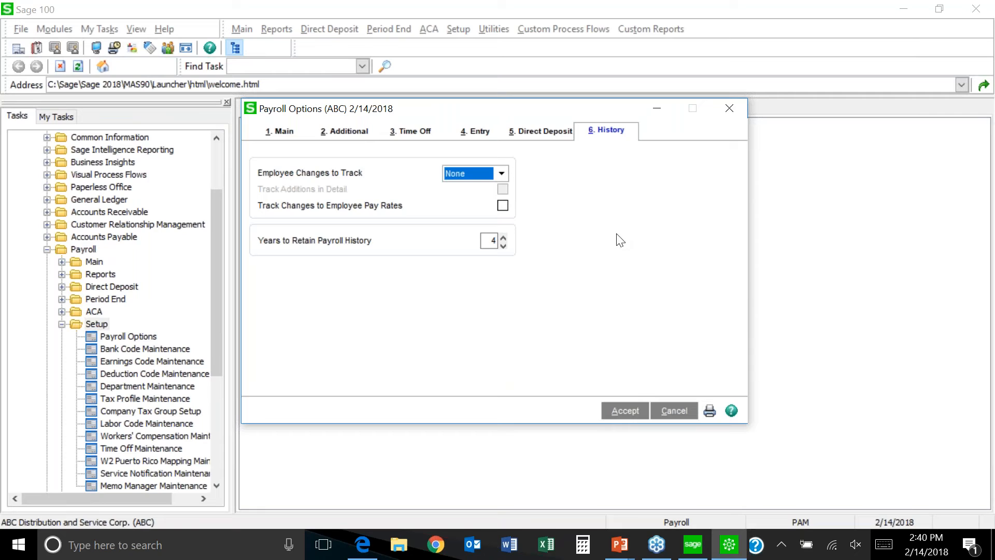
# Step: Accept the Payroll Options to save them and return to the Payroll Setup tasks
pyautogui.click(628, 417)
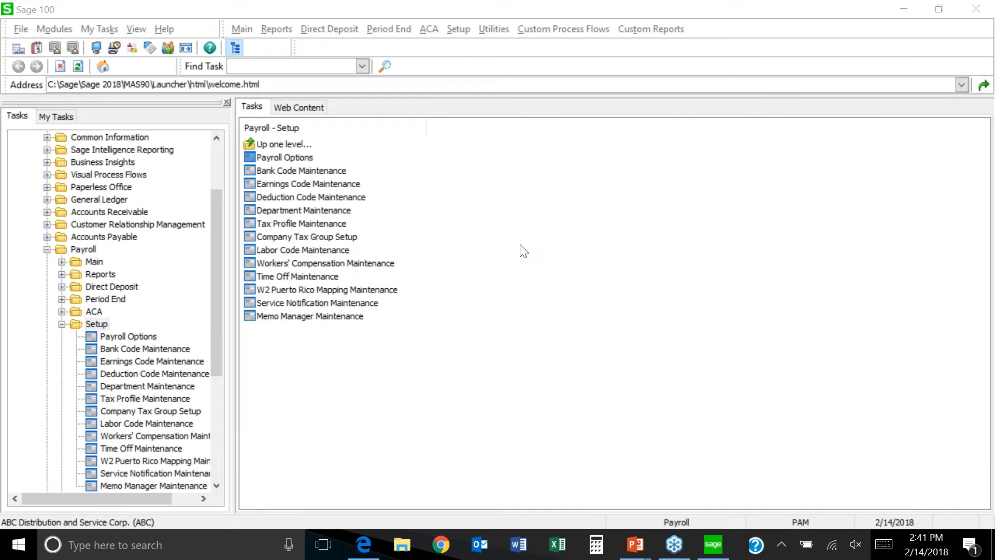
# Step: Launch Earnings Code Maintenance from Payroll > Setup in the Tasks tree
pyautogui.doubleClick(187, 364)
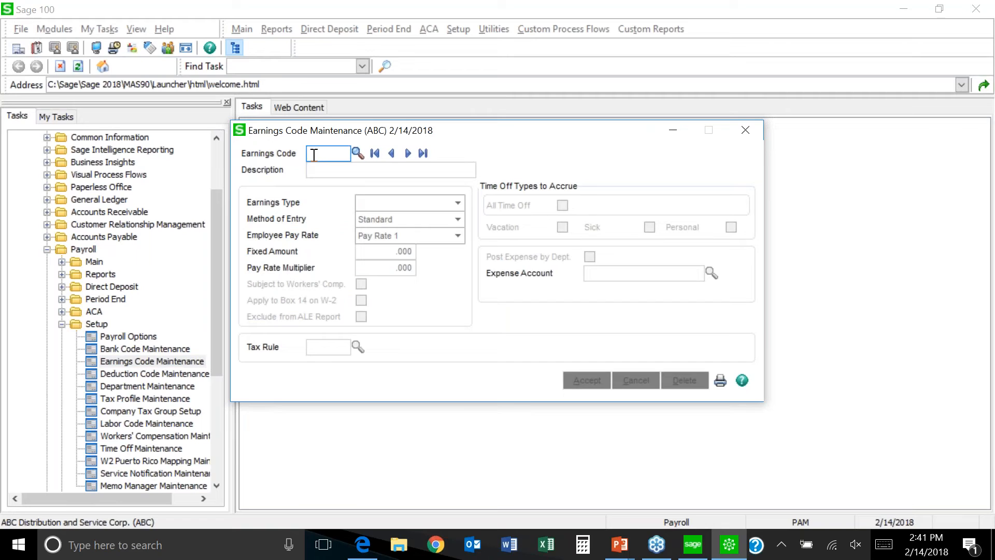
# Step: Load earnings code 000001 Regular, accept it unchanged, and close Earnings Code Maintenance
pyautogui.click(356, 154)
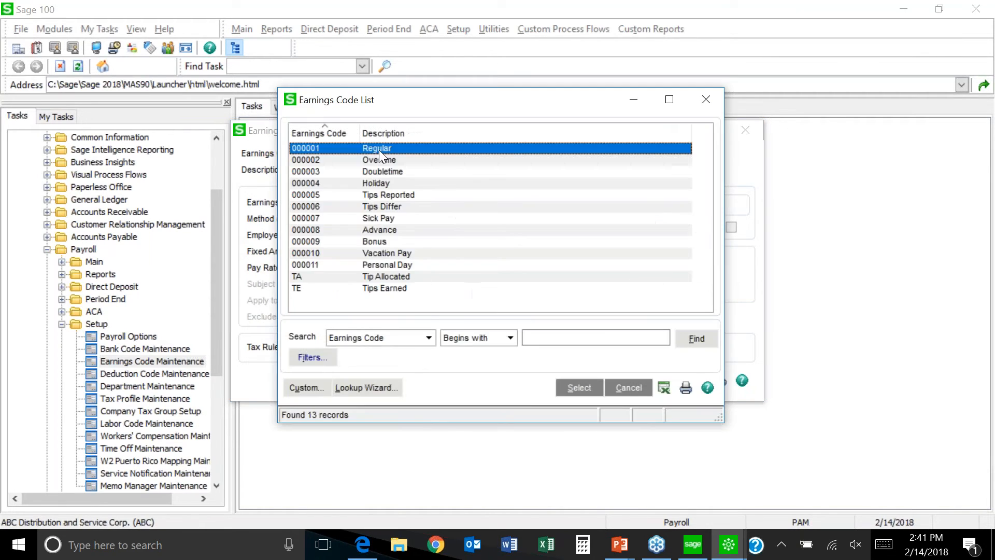
pyautogui.doubleClick(378, 150)
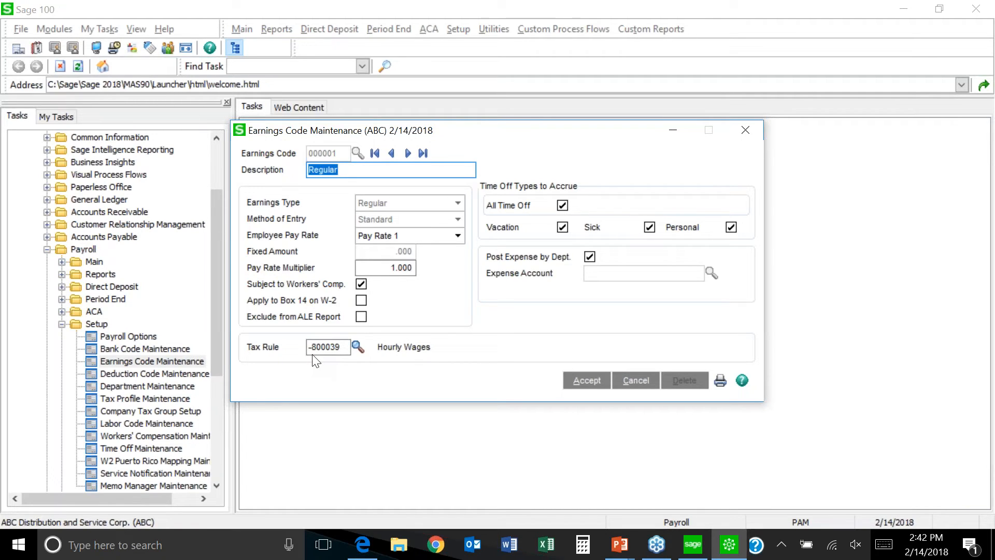
pyautogui.click(589, 383)
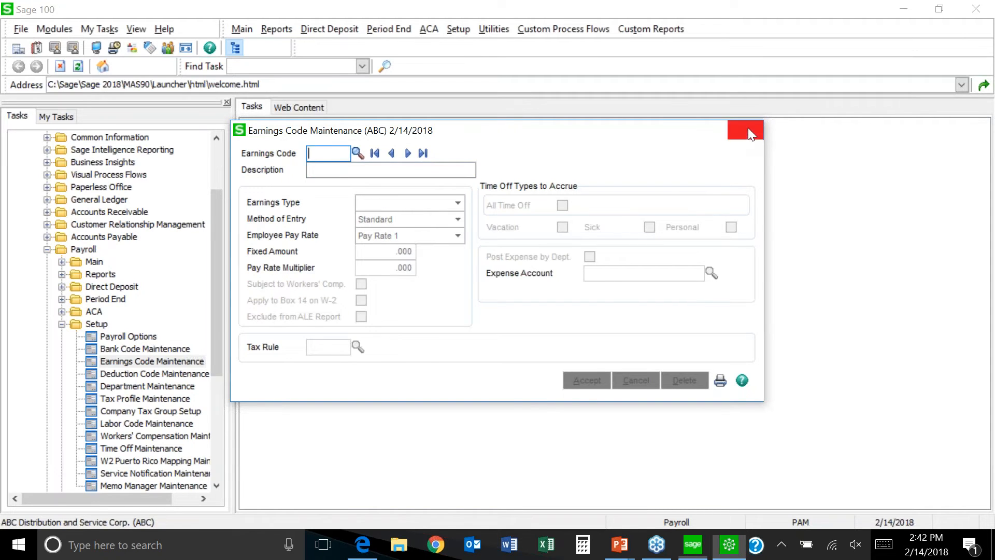
pyautogui.click(748, 130)
# Step: Open Deduction Code Maintenance and load deduction code 000001, Tips Reported
pyautogui.click(342, 198)
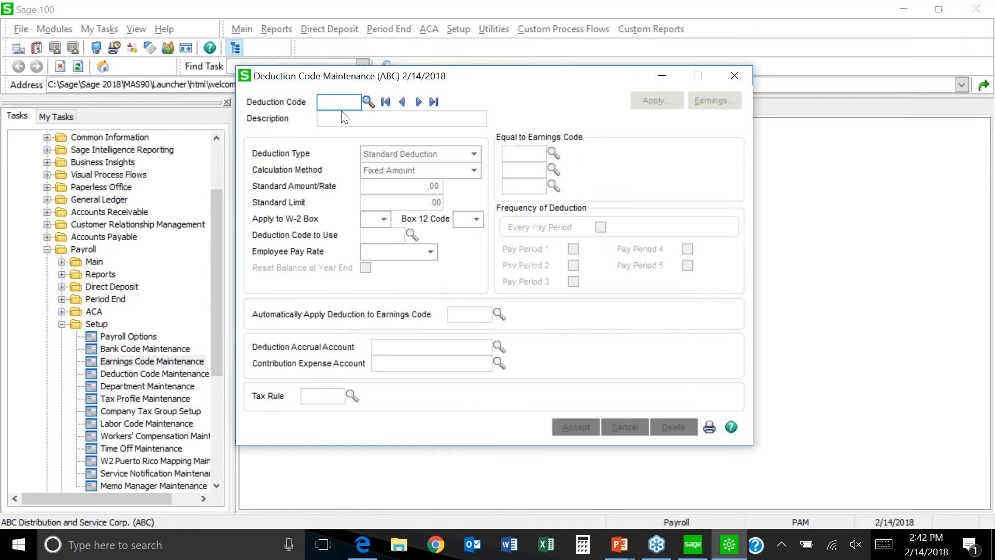
pyautogui.click(419, 101)
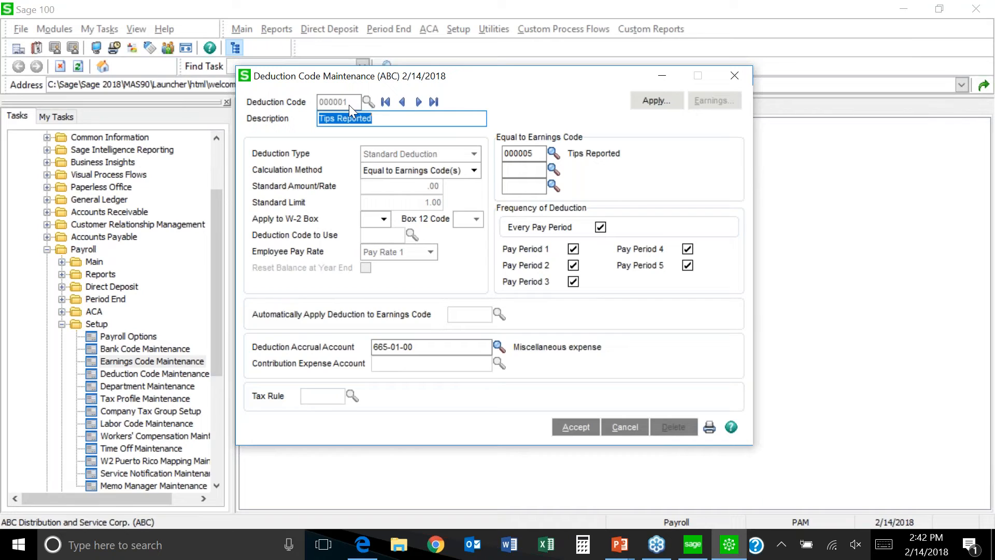
pyautogui.click(379, 118)
# Step: Check the W-2 Box and Box 12 Code choices, leave W-2 Box blank, and save
pyautogui.click(384, 220)
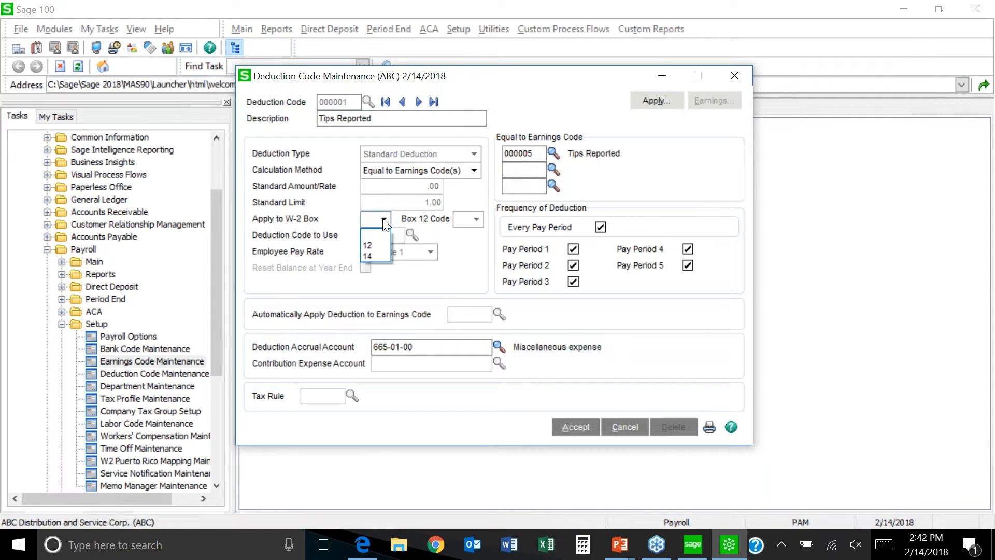
pyautogui.click(443, 245)
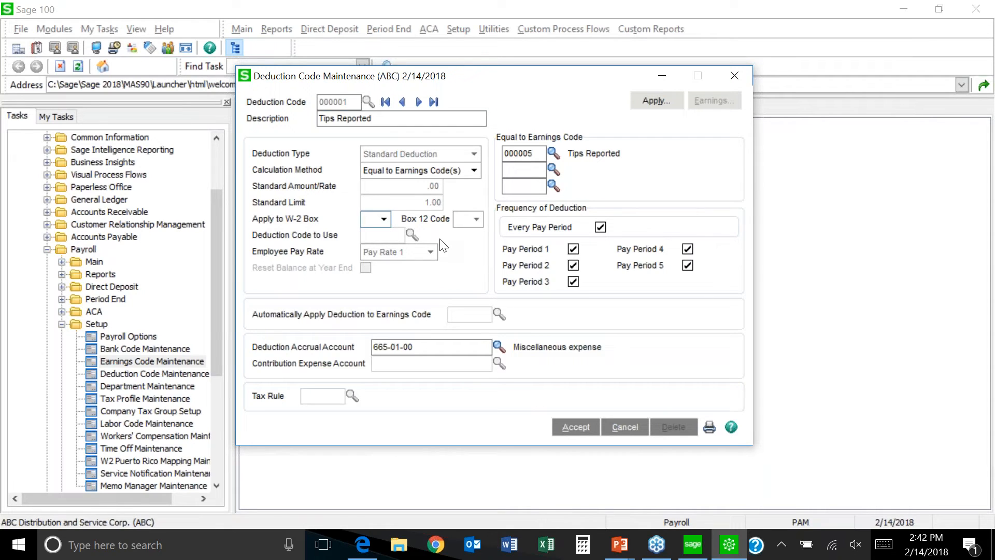
pyautogui.click(476, 219)
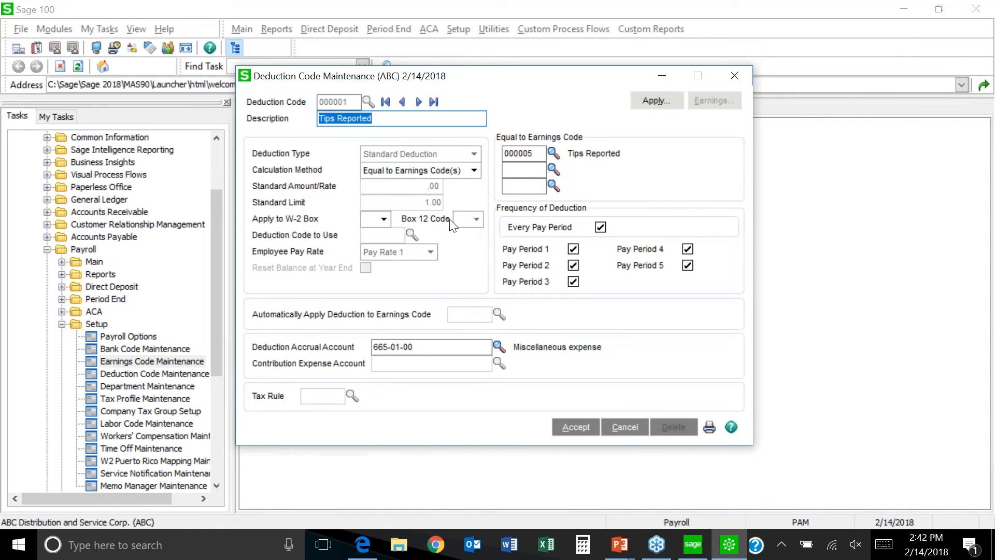
pyautogui.click(384, 219)
pyautogui.click(376, 244)
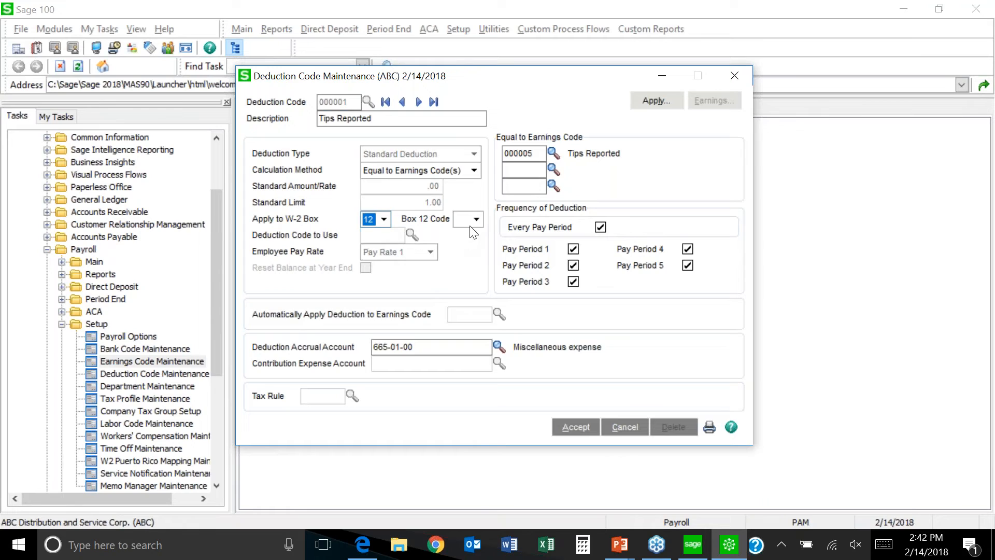
pyautogui.click(476, 218)
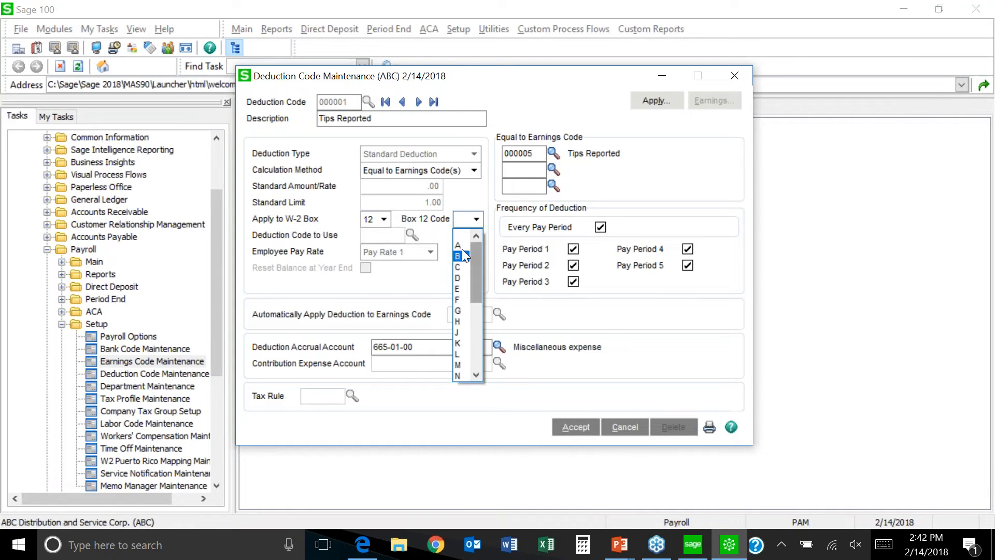
pyautogui.click(384, 219)
pyautogui.click(384, 218)
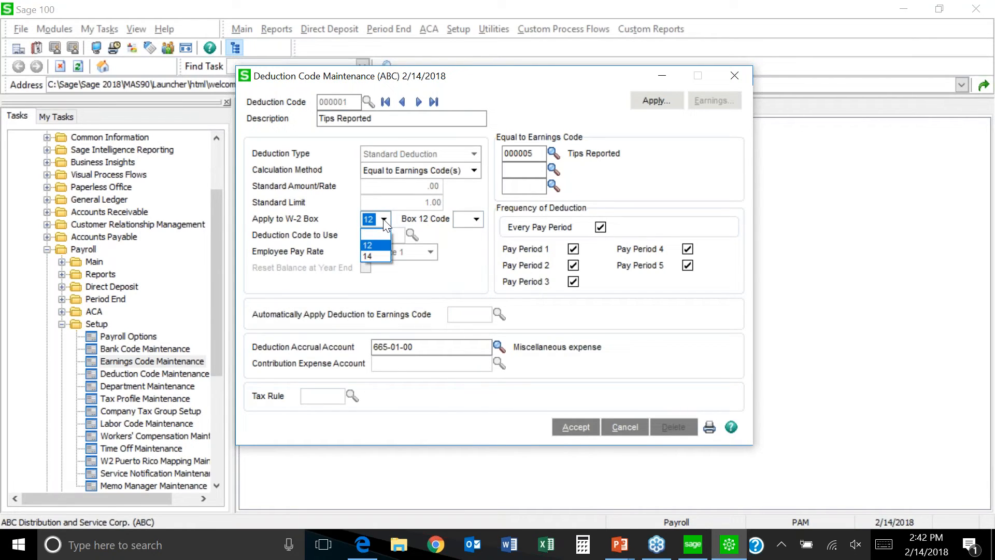
pyautogui.click(375, 232)
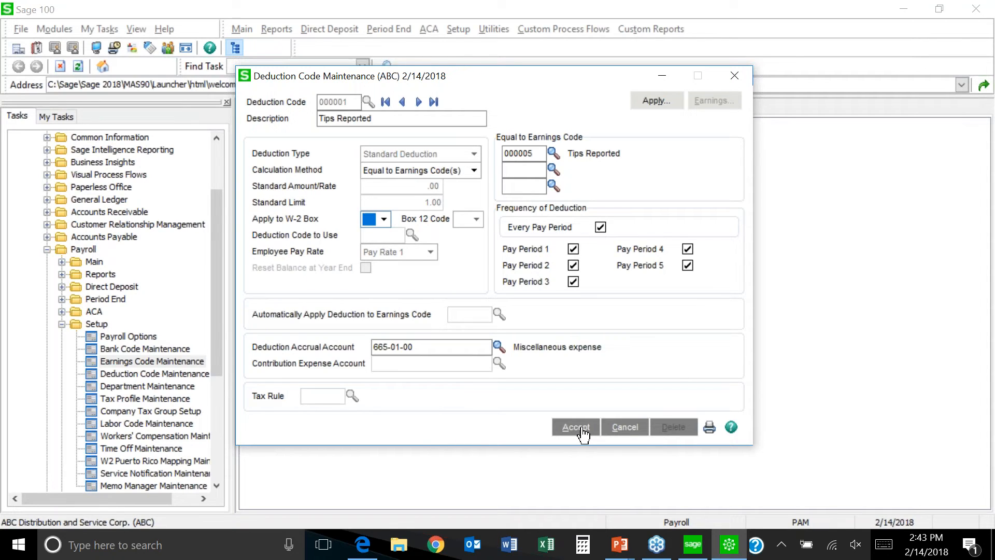
pyautogui.click(582, 429)
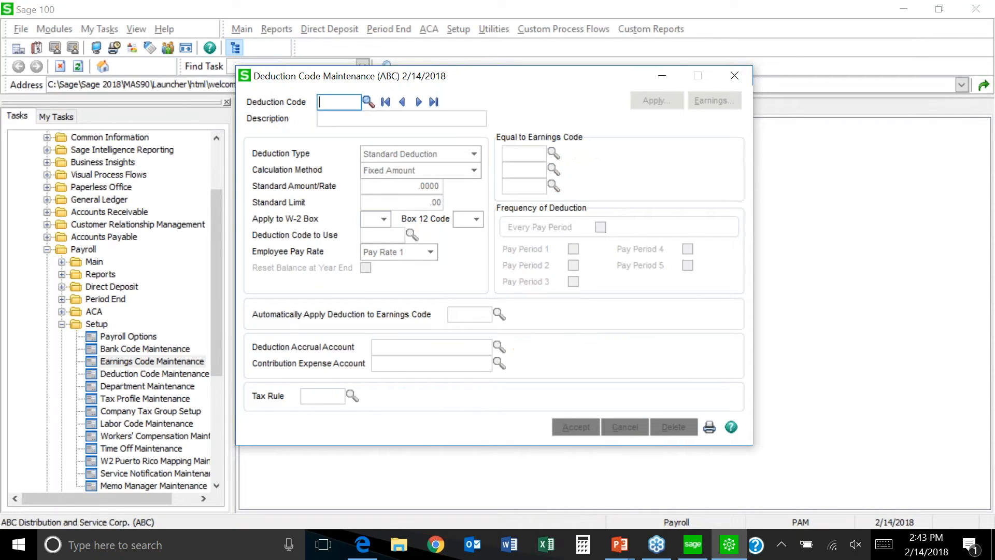
# Step: Close Deduction Code Maintenance, review Time Off Maintenance accruals, then close it
pyautogui.click(735, 76)
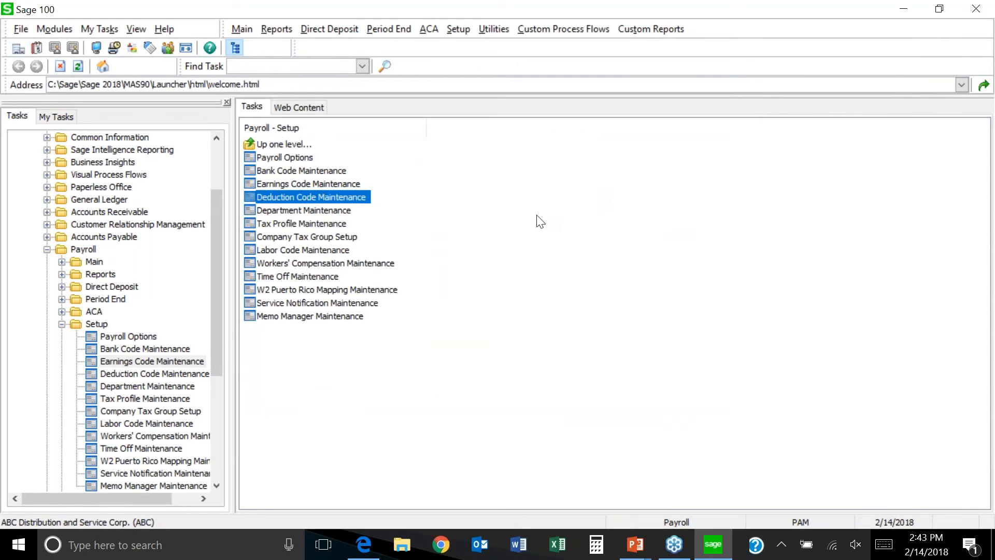
pyautogui.click(285, 283)
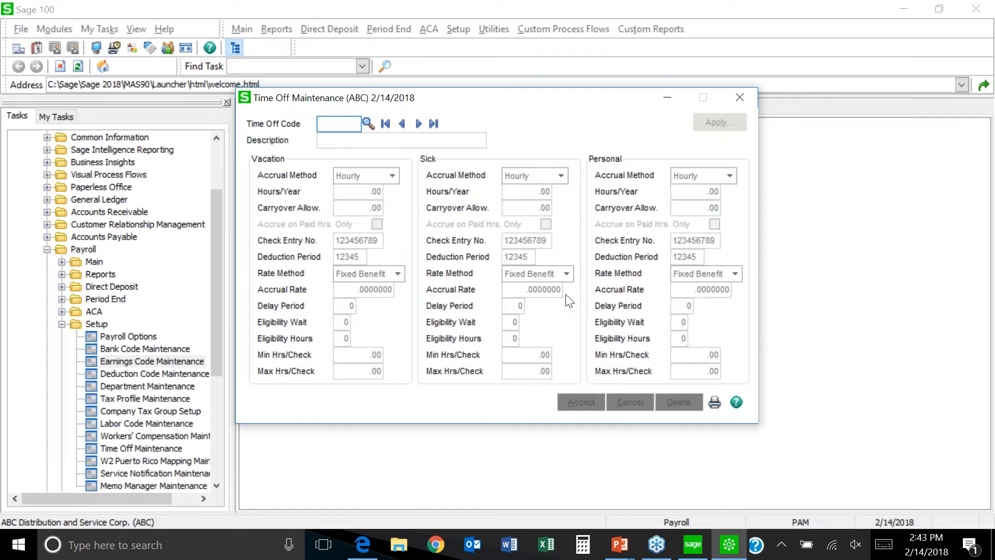
pyautogui.click(740, 97)
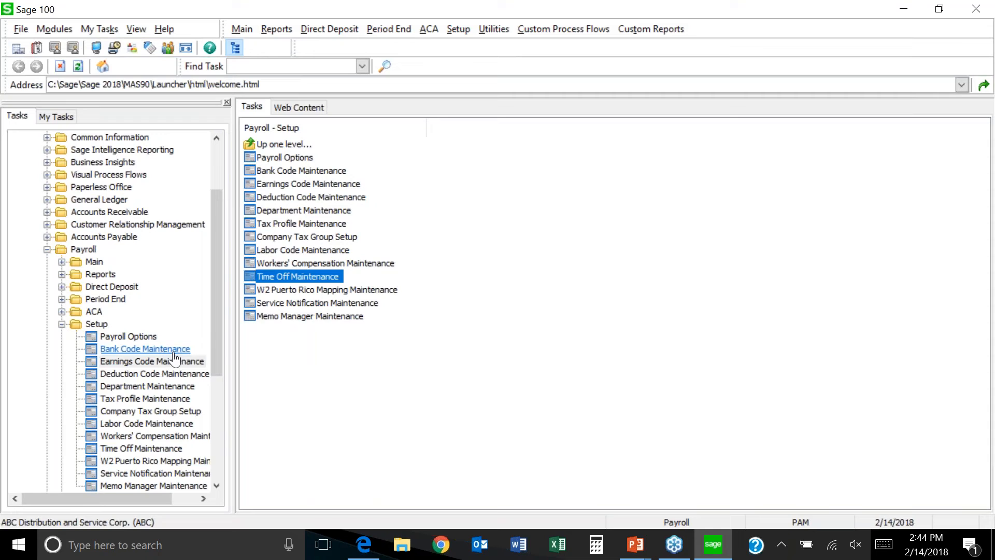
pyautogui.moveTo(219, 349); pyautogui.dragTo(217, 385)
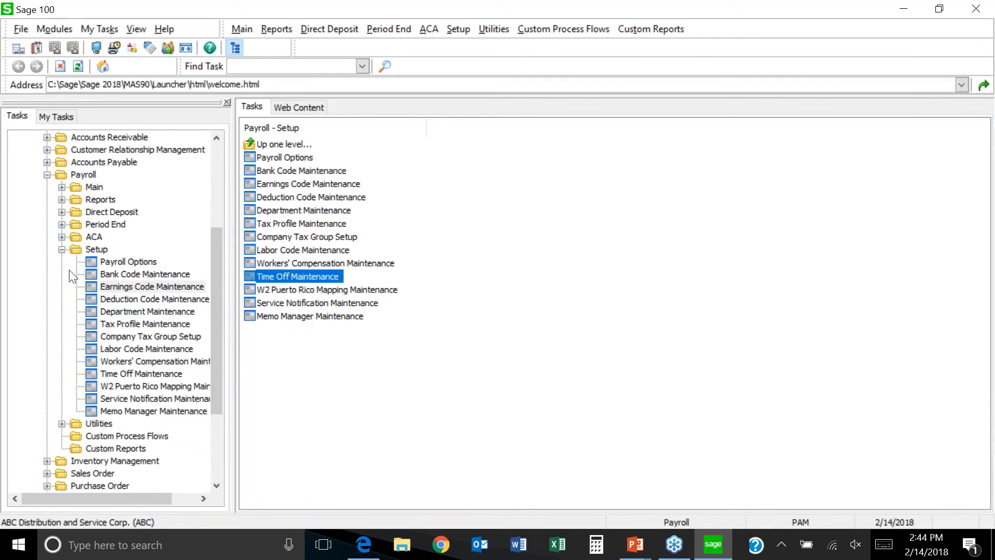
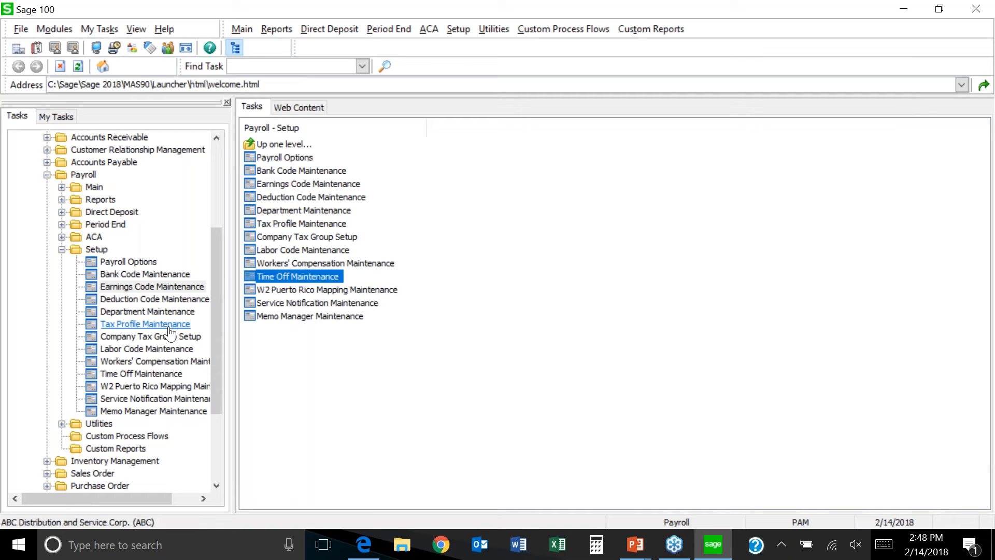
# Step: Launch Tax Profile Maintenance for company ABC from the Payroll Setup task tree
pyautogui.click(133, 324)
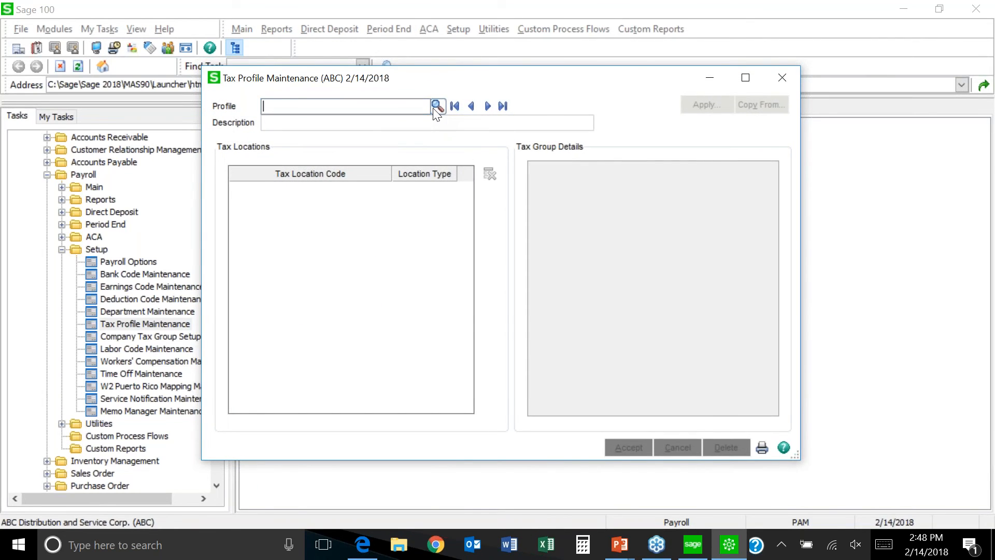
# Step: Load tax profile Z CA, 'Works and Lives in California', from the profile lookup list
pyautogui.click(437, 106)
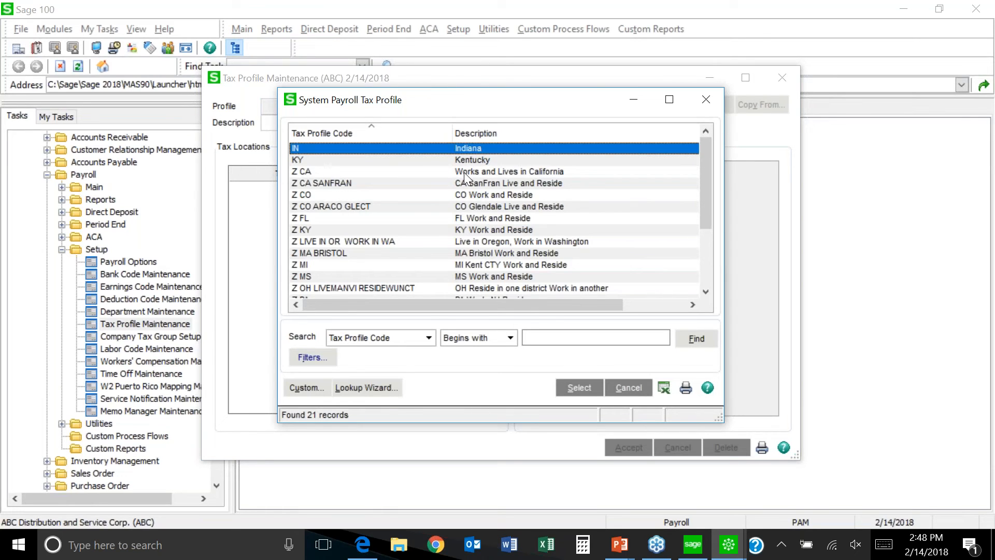
pyautogui.doubleClick(464, 171)
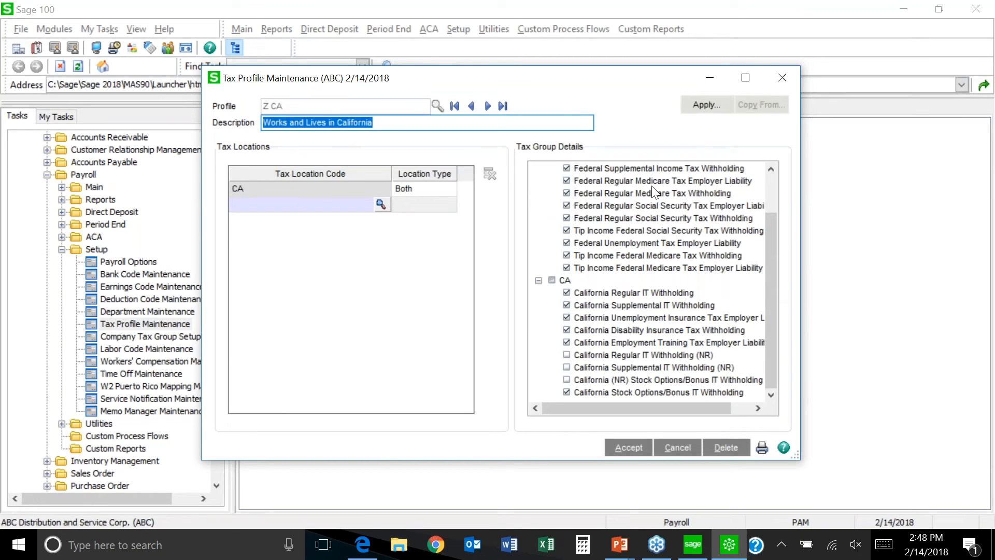
# Step: Scroll through Z CA's federal and California tax group details, then close the window
pyautogui.moveTo(770, 237); pyautogui.dragTo(766, 176)
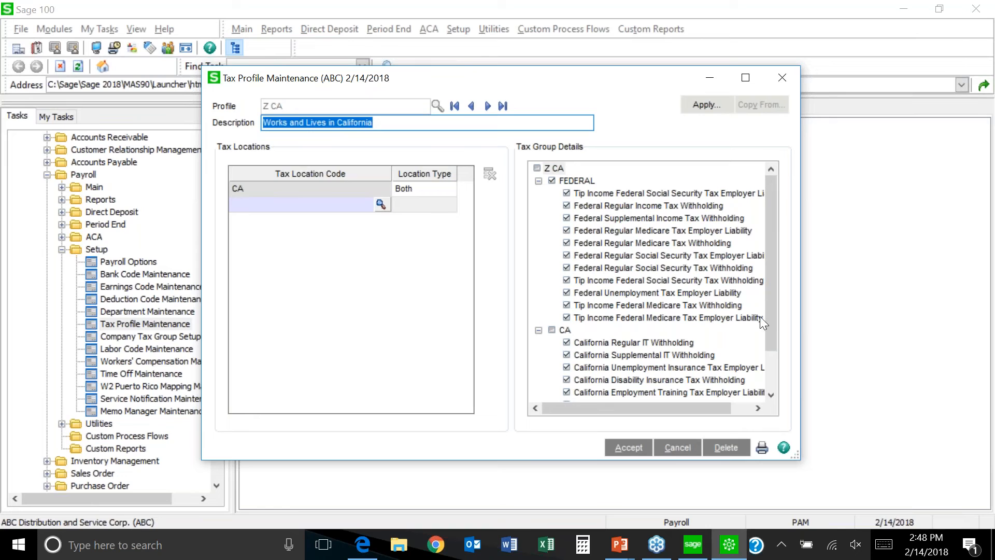
pyautogui.moveTo(770, 336); pyautogui.dragTo(772, 383)
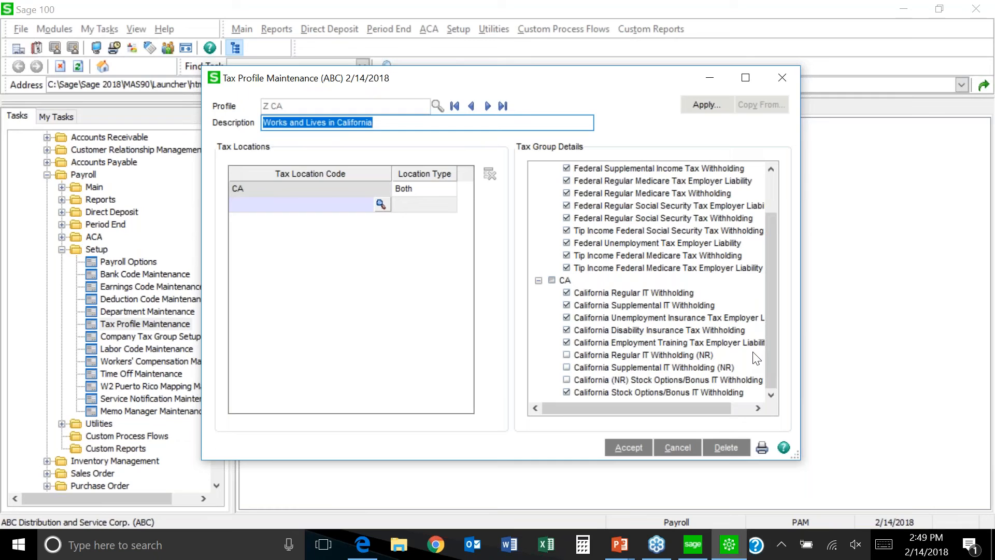
pyautogui.click(784, 78)
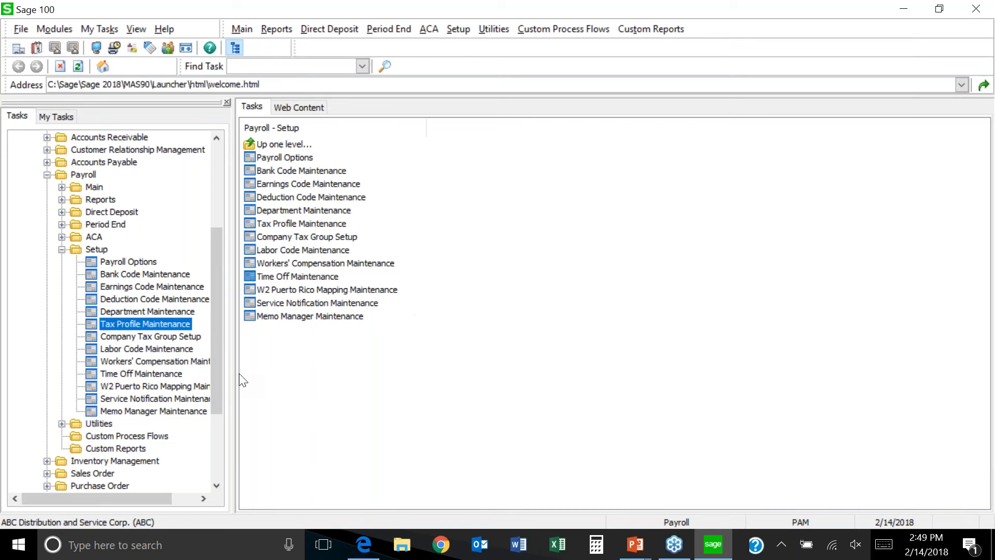
pyautogui.doubleClick(142, 324)
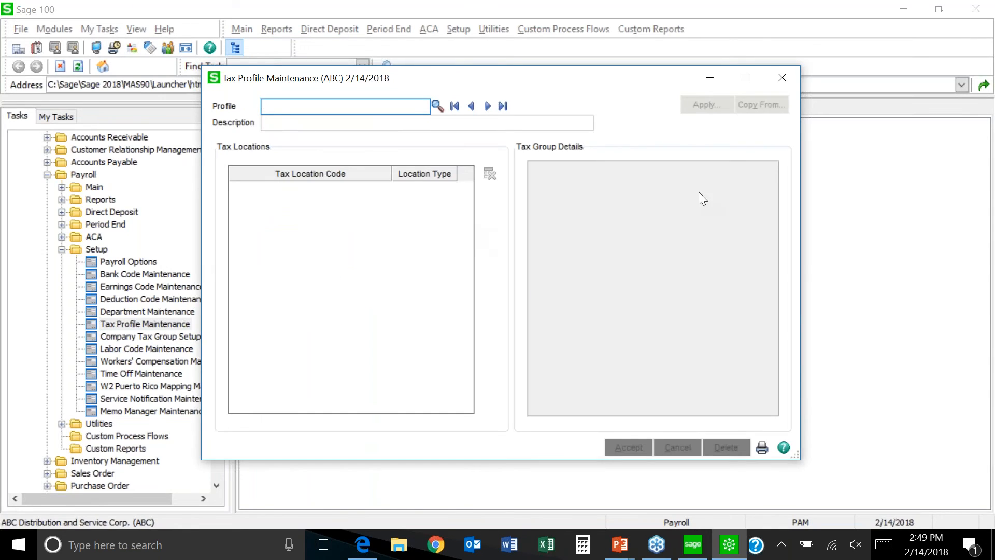
pyautogui.click(781, 79)
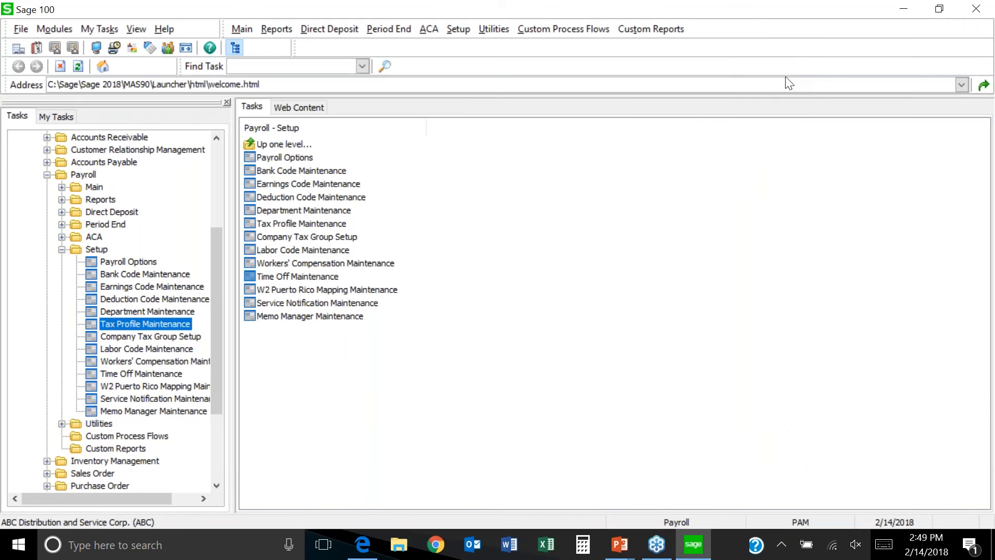
# Step: Inspect and close Company Tax Group Setup, then return to the PowerPoint slide show
pyautogui.doubleClick(150, 337)
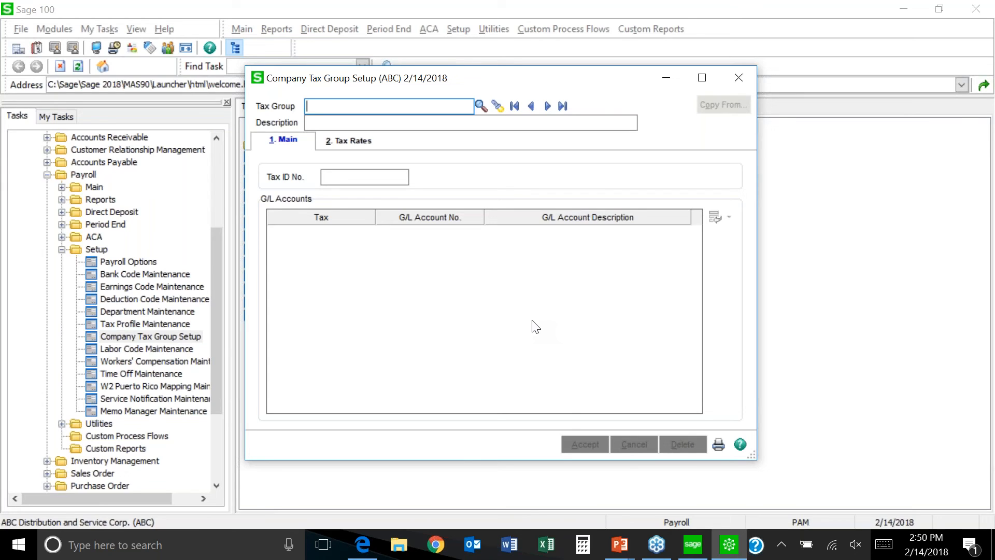
pyautogui.click(740, 78)
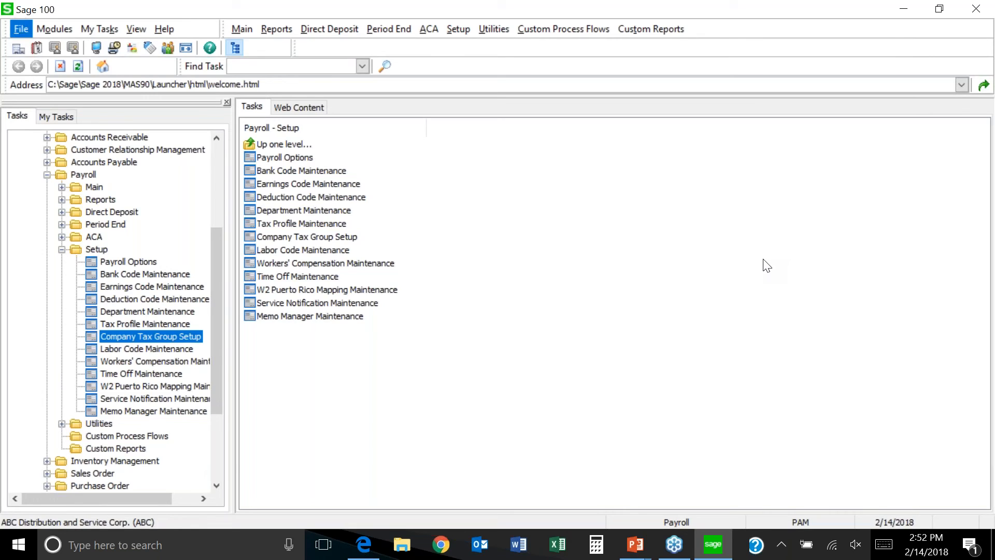
pyautogui.hotkey('alt', 'Tab')
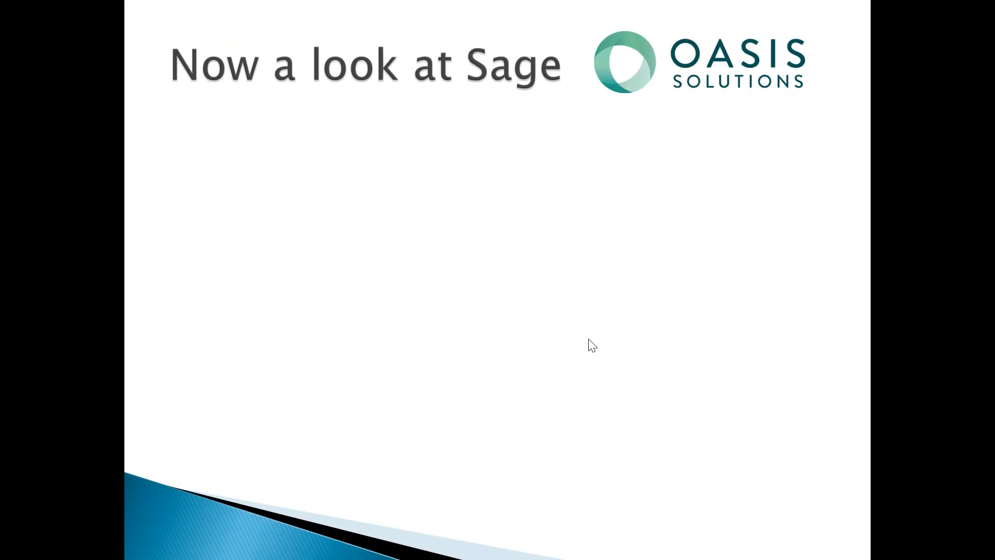
pyautogui.click(588, 339)
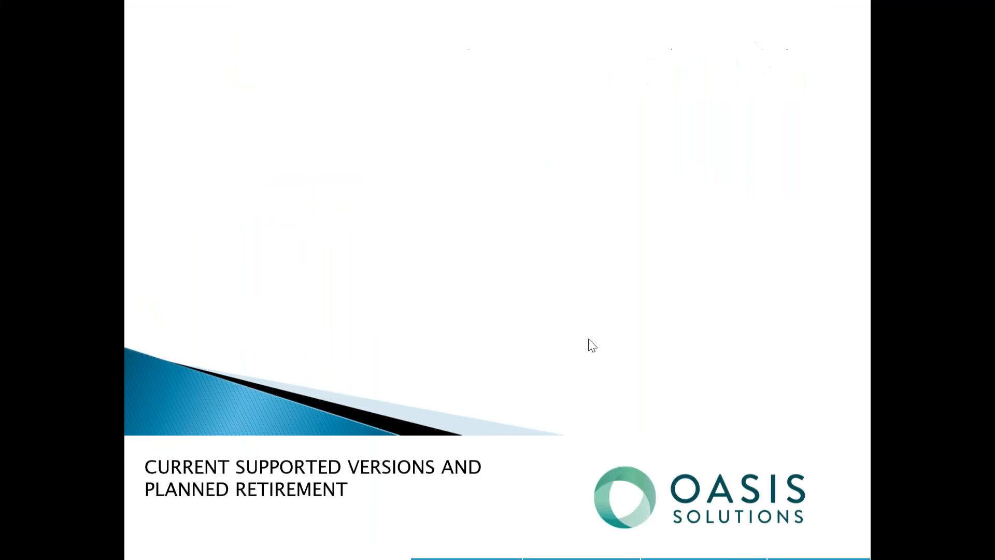